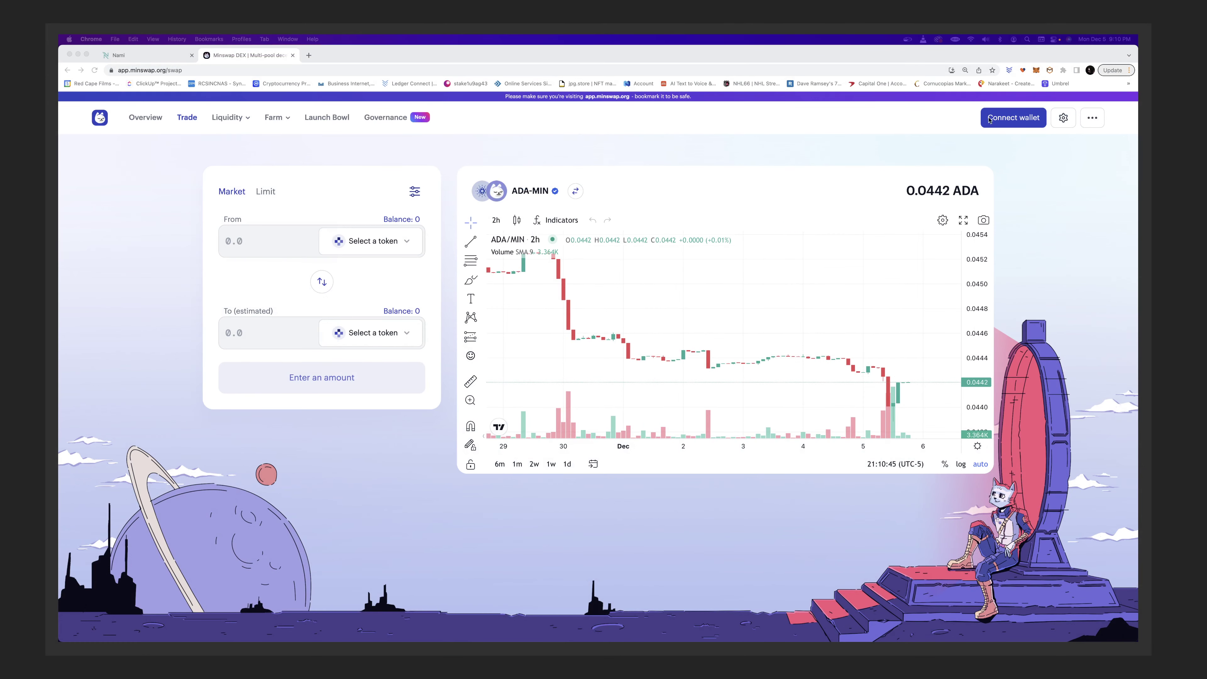
Bring the Chrome window with Minswap's ADA-MIN swap page to the front
left_click(673, 121)
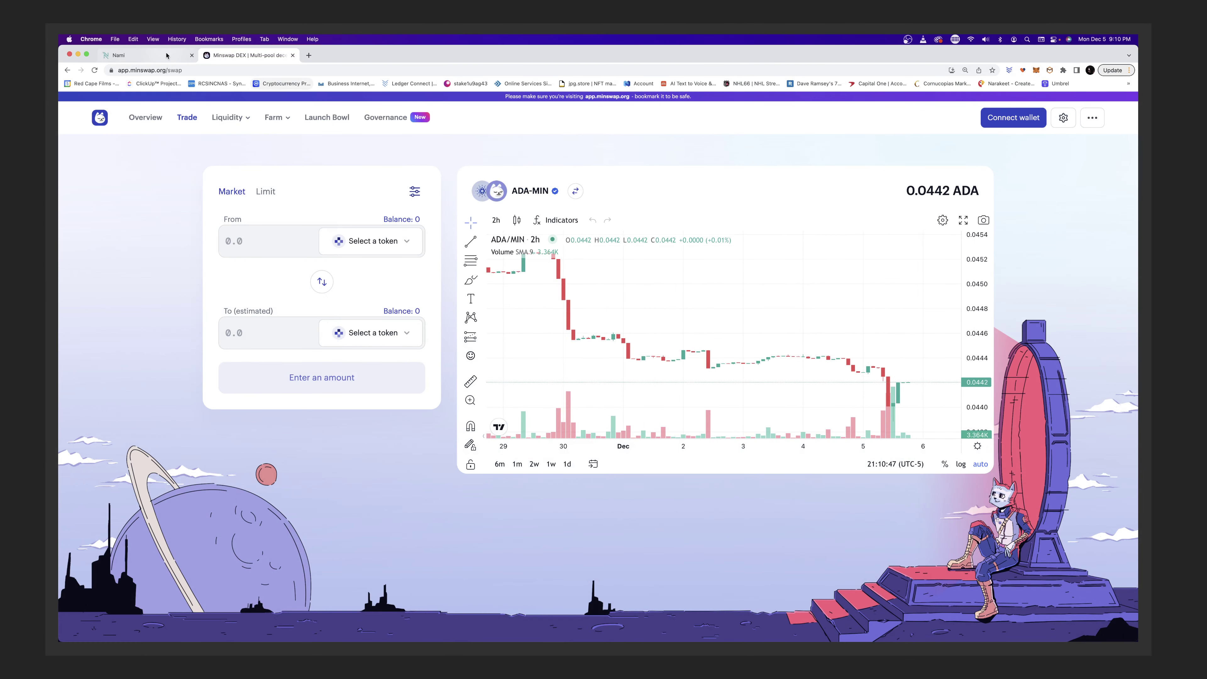
Open Minswap's Overview page, browse the Top Pools, then visit the Nami wallet site and return
left_click(149, 71)
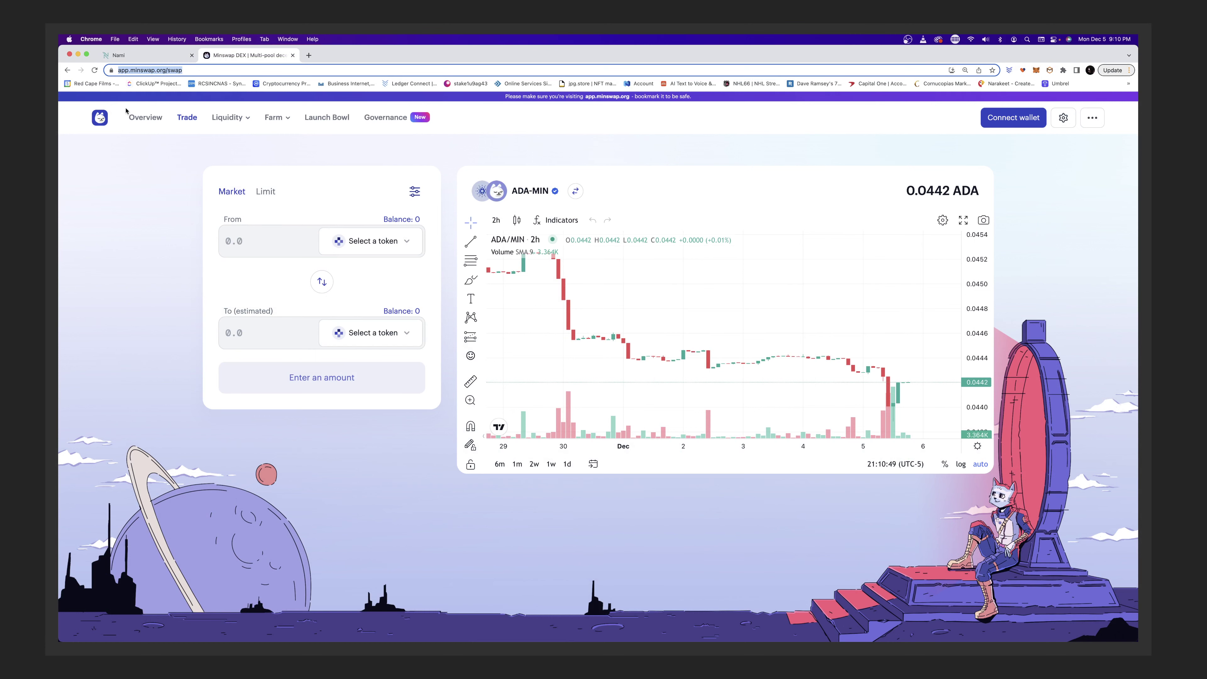
left_click(101, 118)
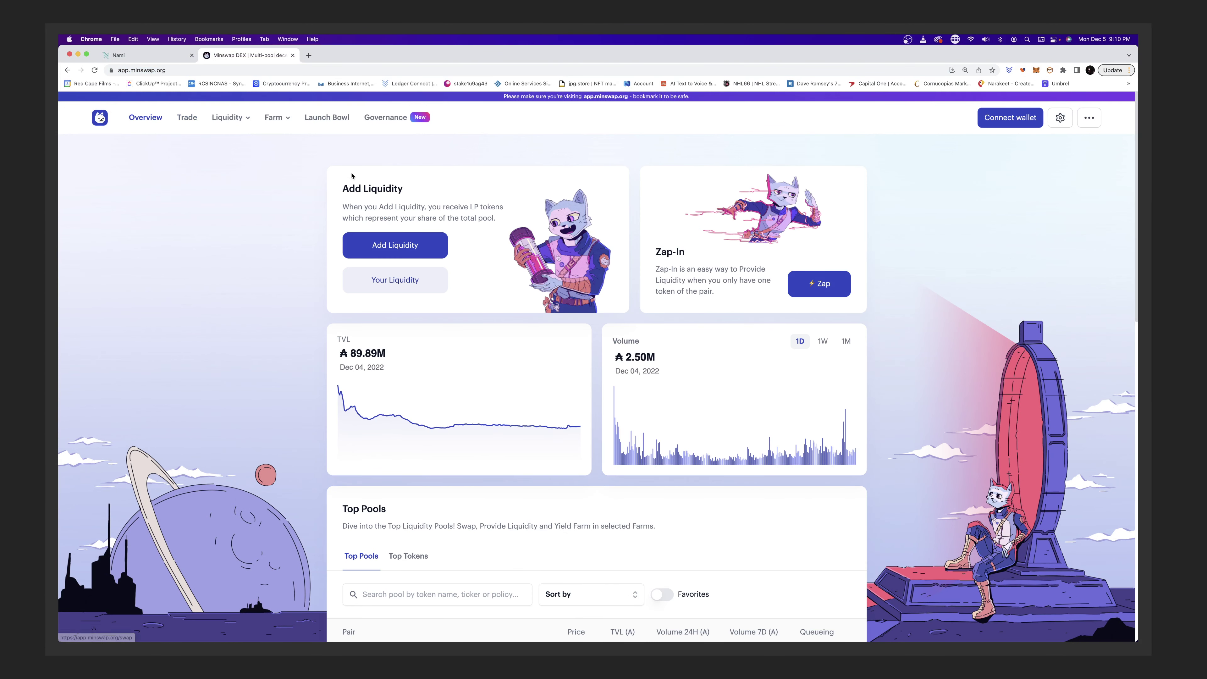
scroll(884, 346, "down", 5)
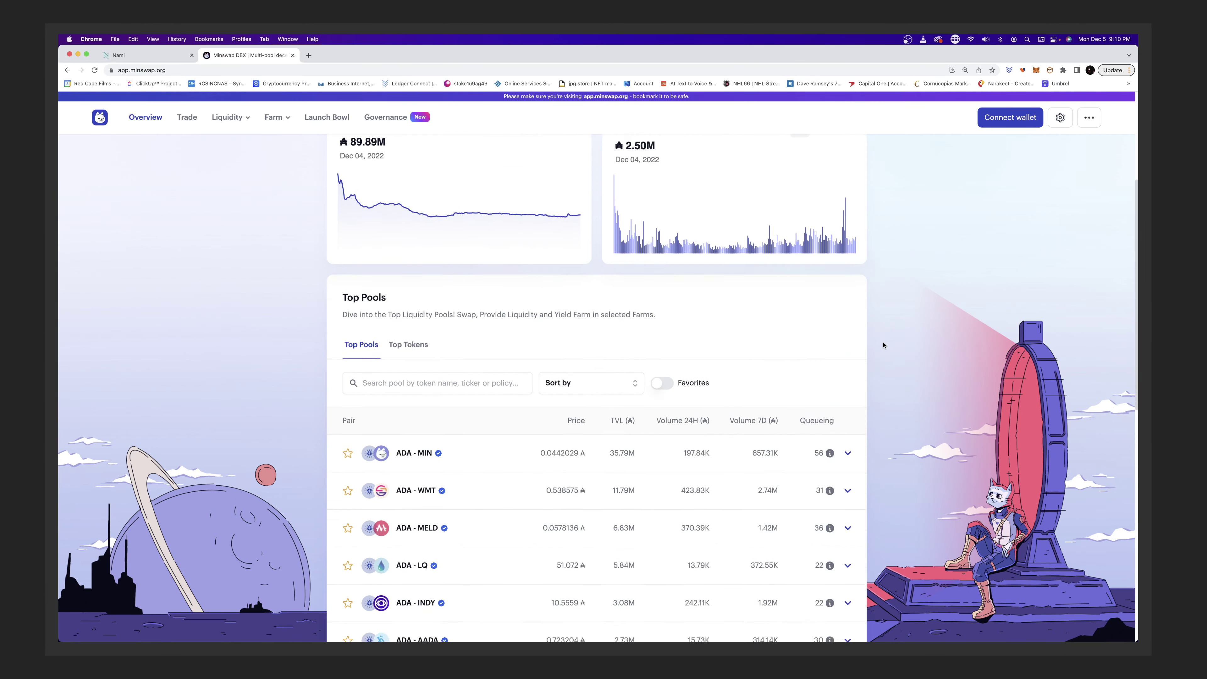
scroll(883, 345, "up", 5)
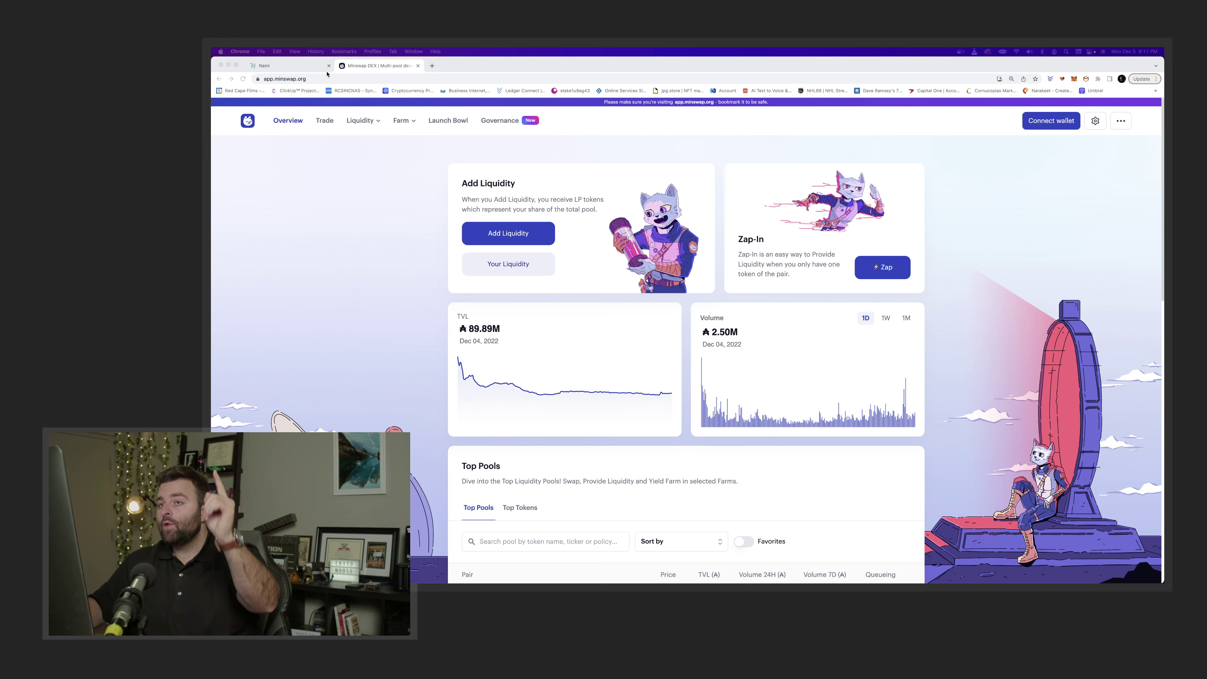
left_click(305, 66)
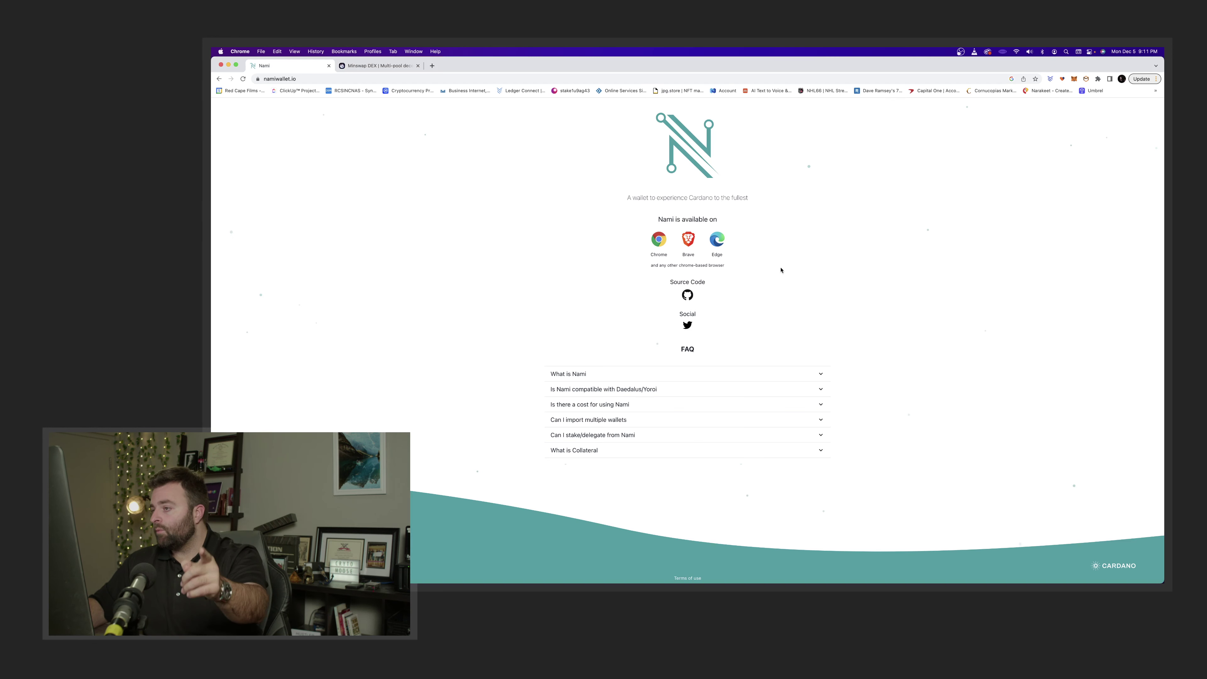
left_click(384, 67)
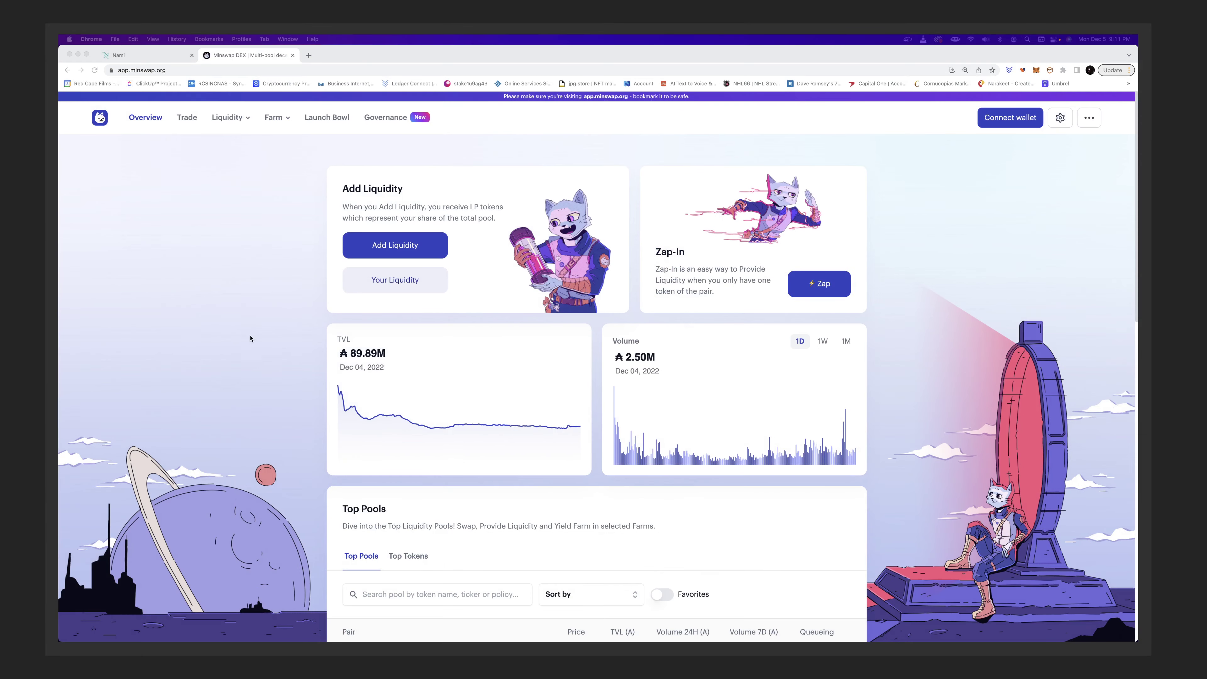
Connect the Nami wallet through Minswap's Connect wallet list
left_click(135, 119)
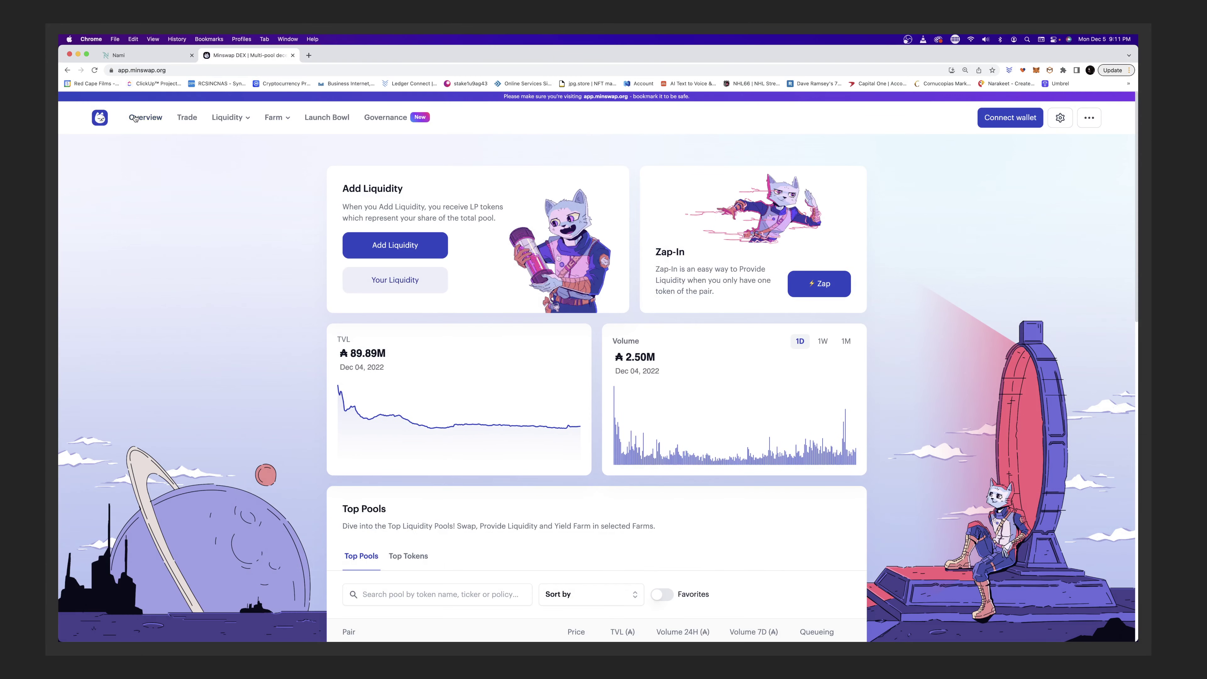
left_click(1013, 118)
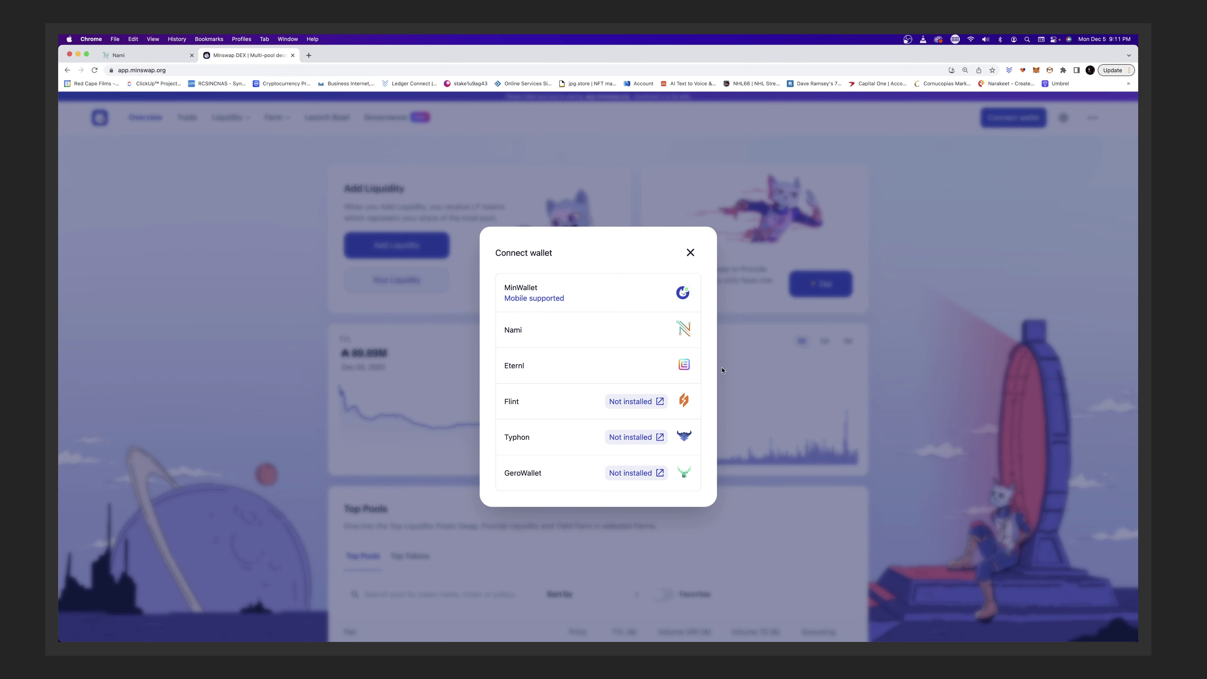
left_click(532, 333)
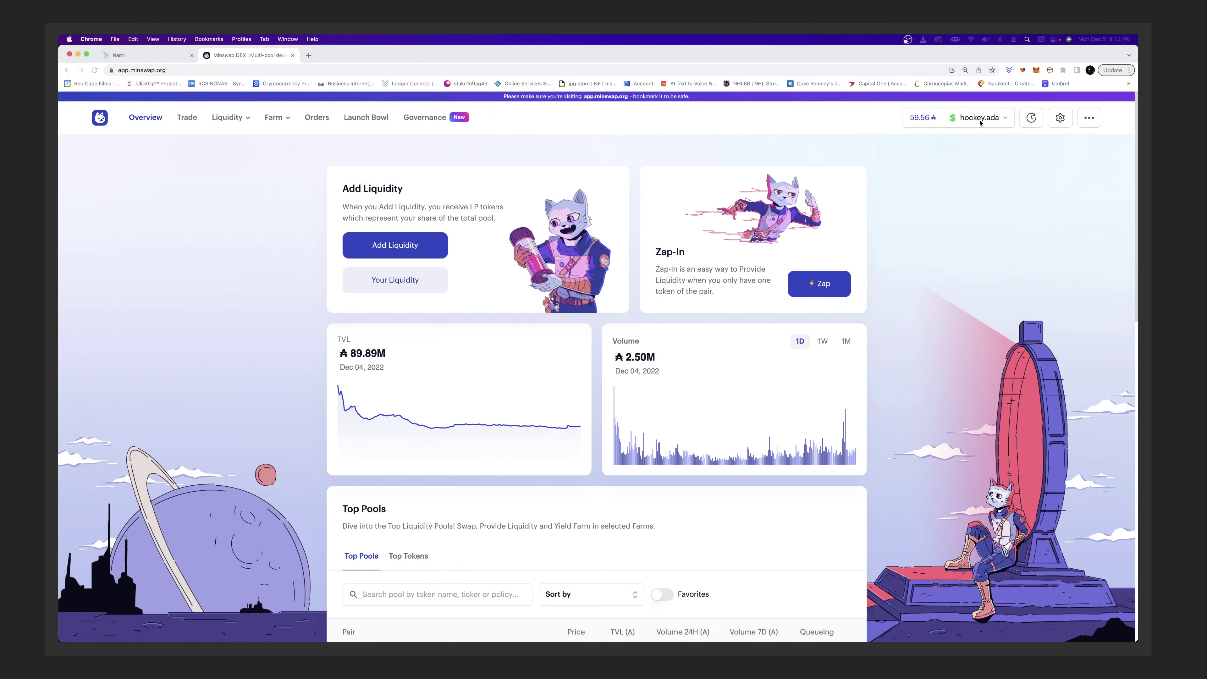
Check the wallet's token balances in the dropdown and in the pinned Nami popup
left_click(918, 123)
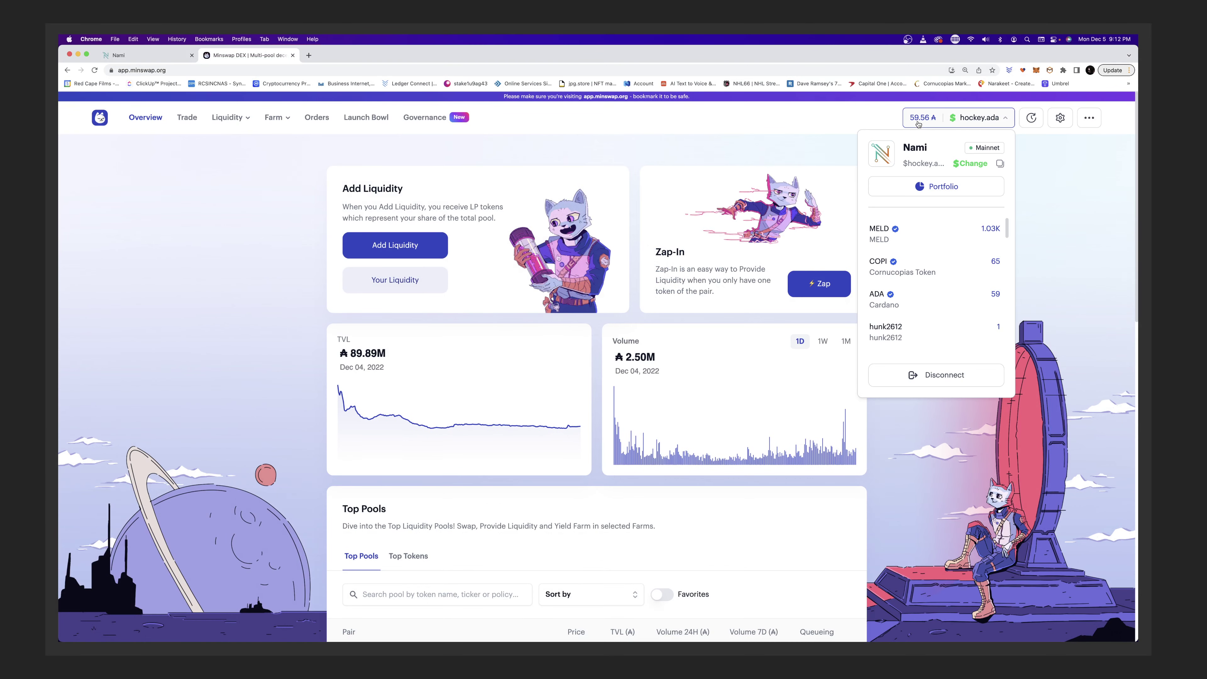
left_click(1063, 70)
left_click(1046, 152)
left_click(1050, 70)
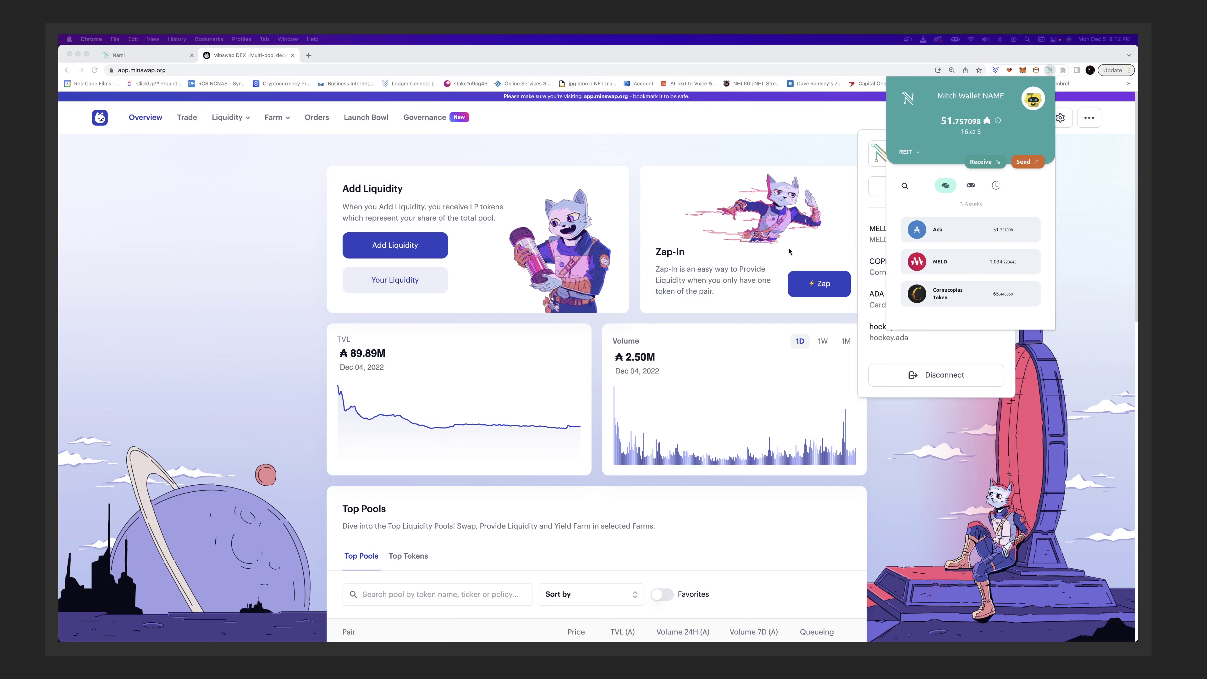
left_click(873, 210)
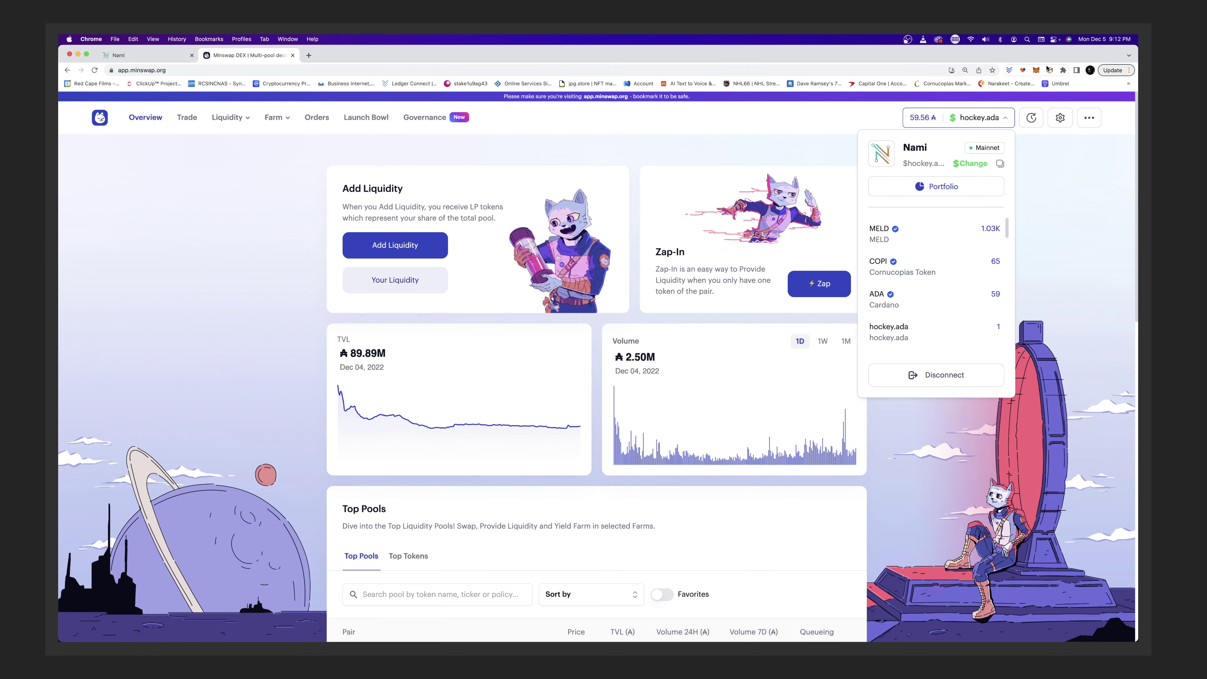
Go to the Trade page with ADA as the token to sell
left_click(1064, 69)
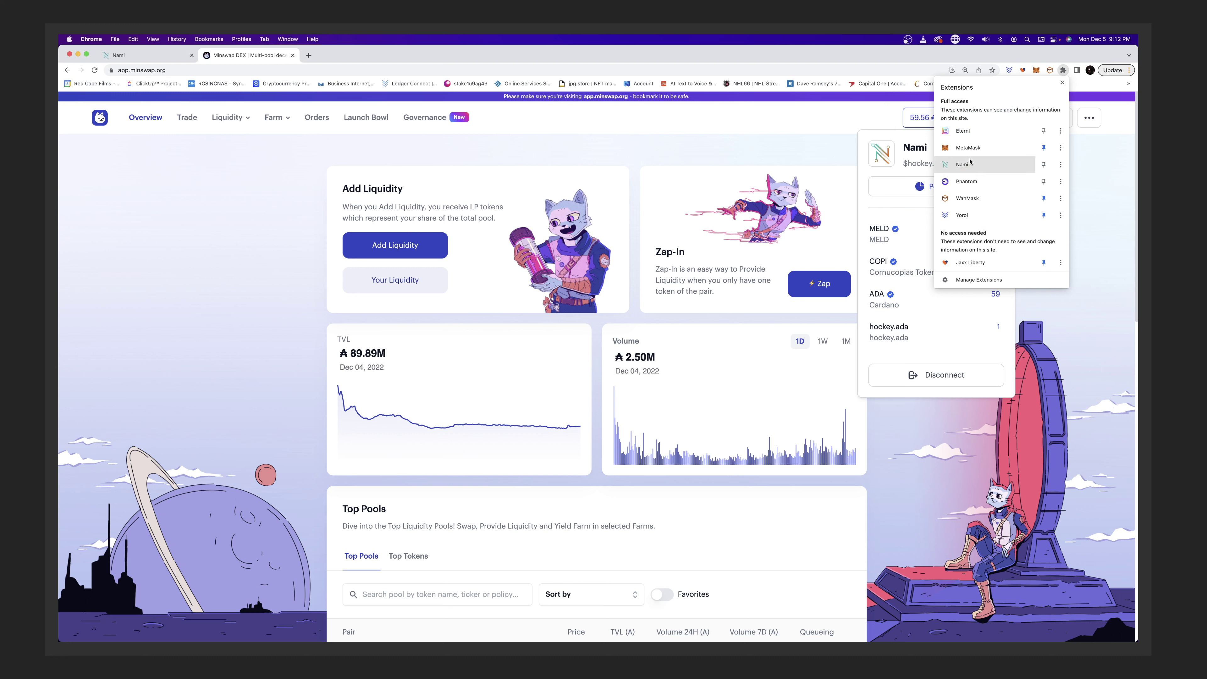
left_click(933, 165)
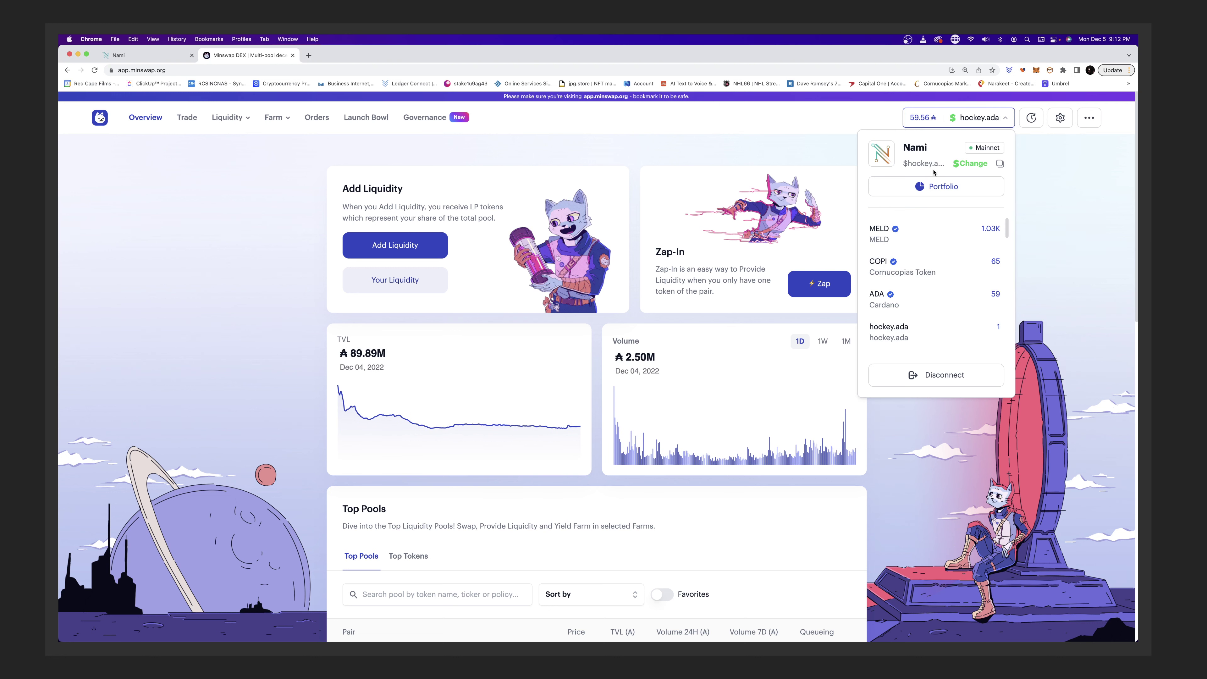
left_click(187, 117)
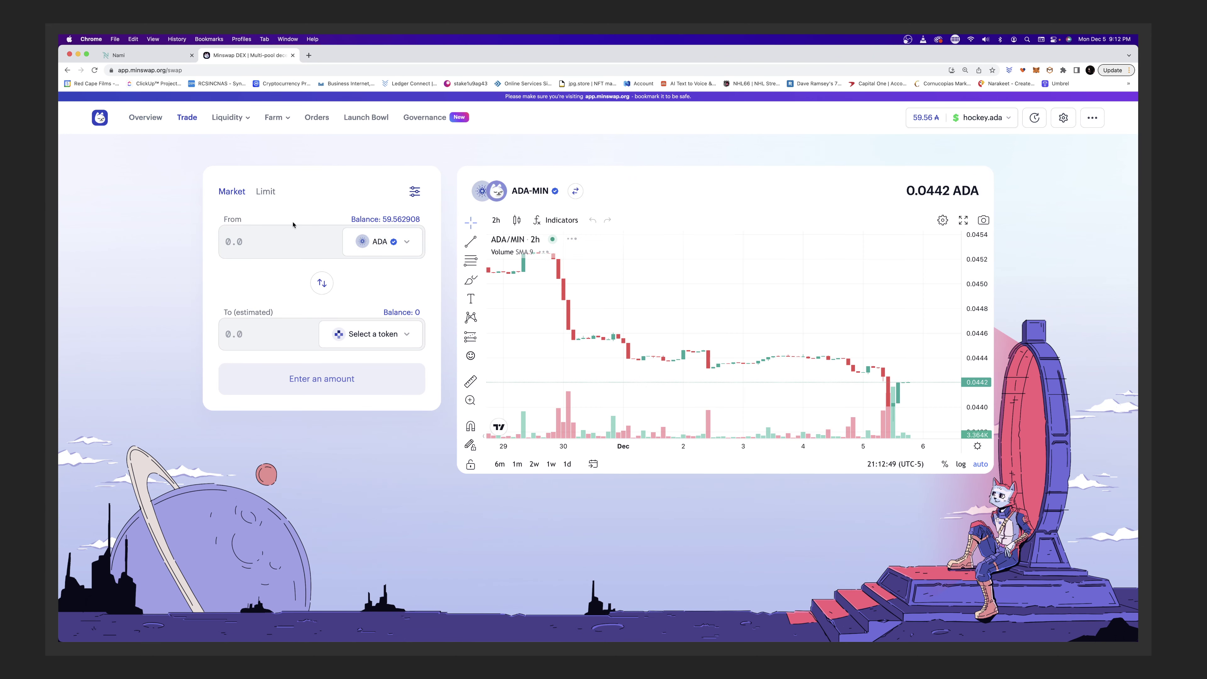
Replace the ADA amount in the From field with 25
left_click(407, 219)
left_click_drag(283, 236, 199, 229)
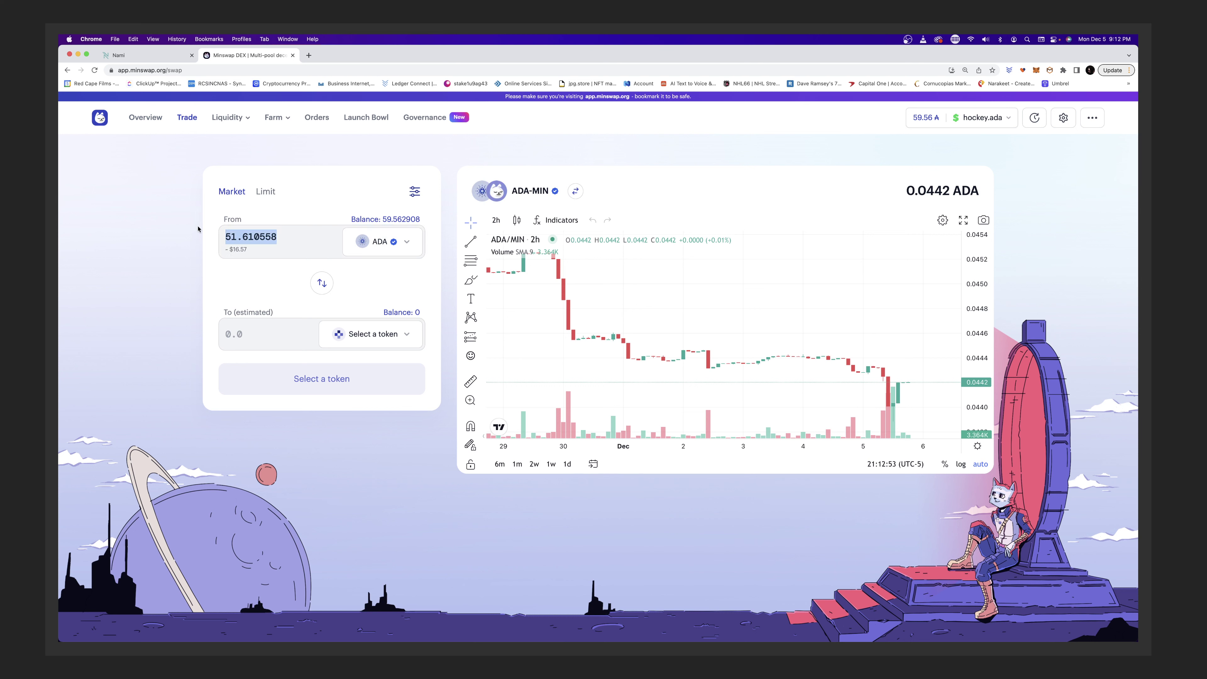
type("25")
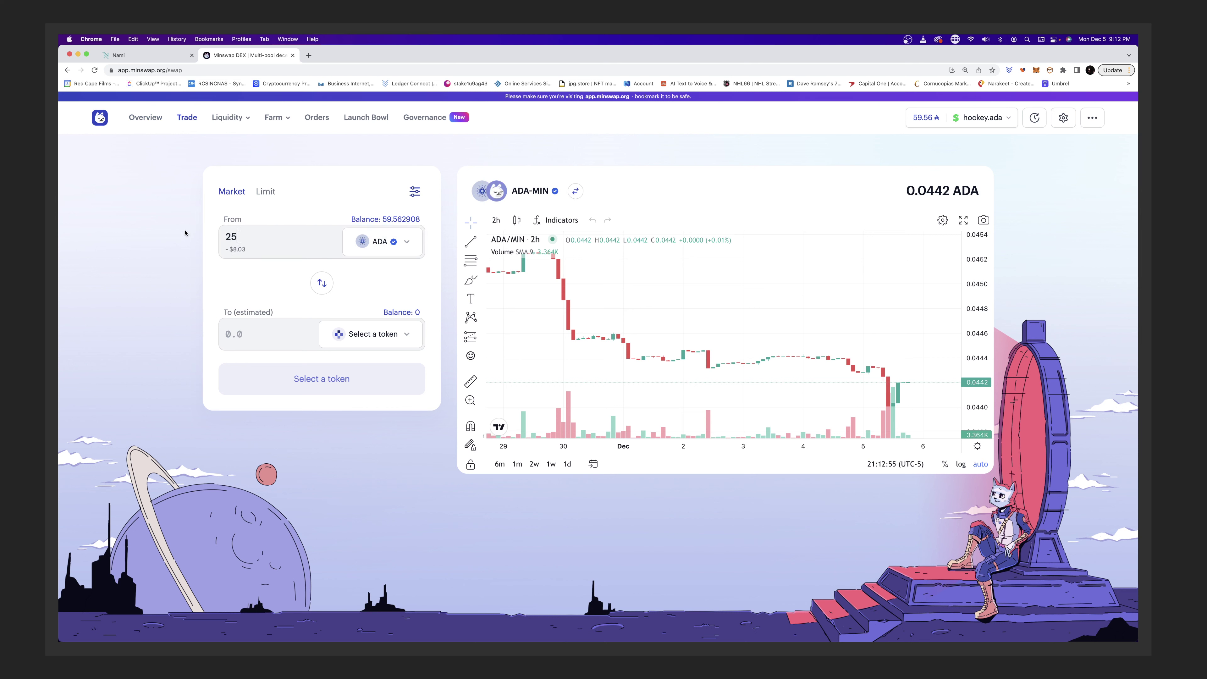
Choose COPI as the token to receive and open the swap confirmation
left_click(368, 335)
left_click(623, 398)
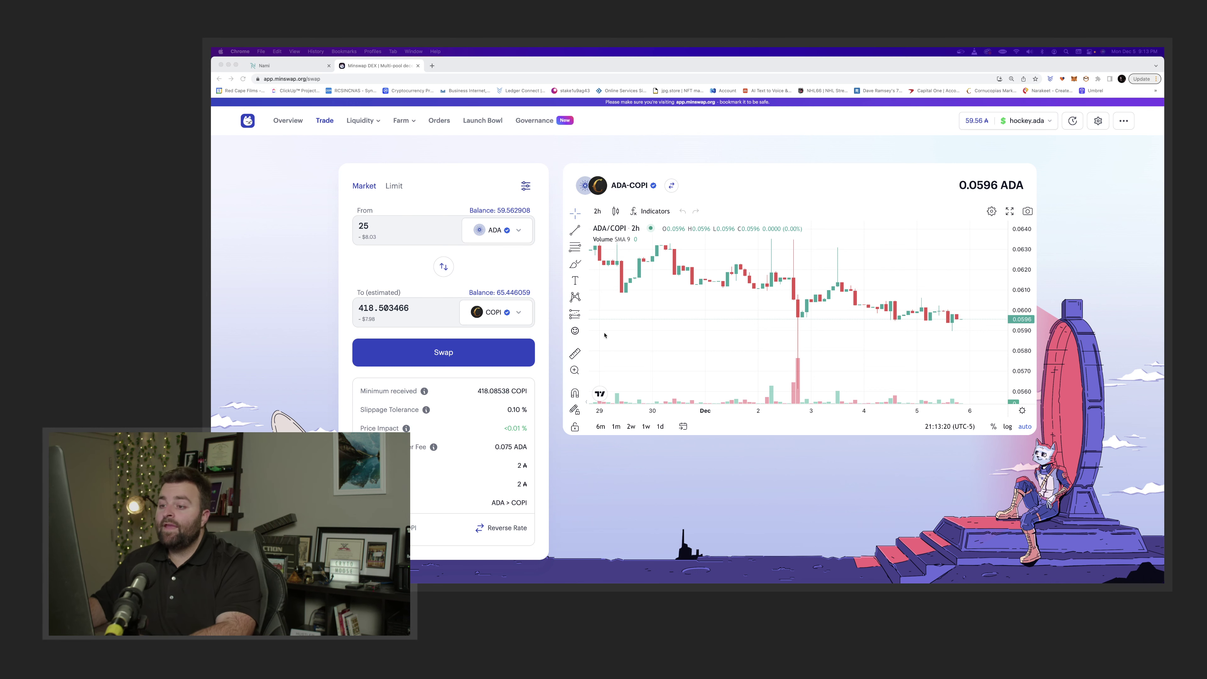
left_click(487, 348)
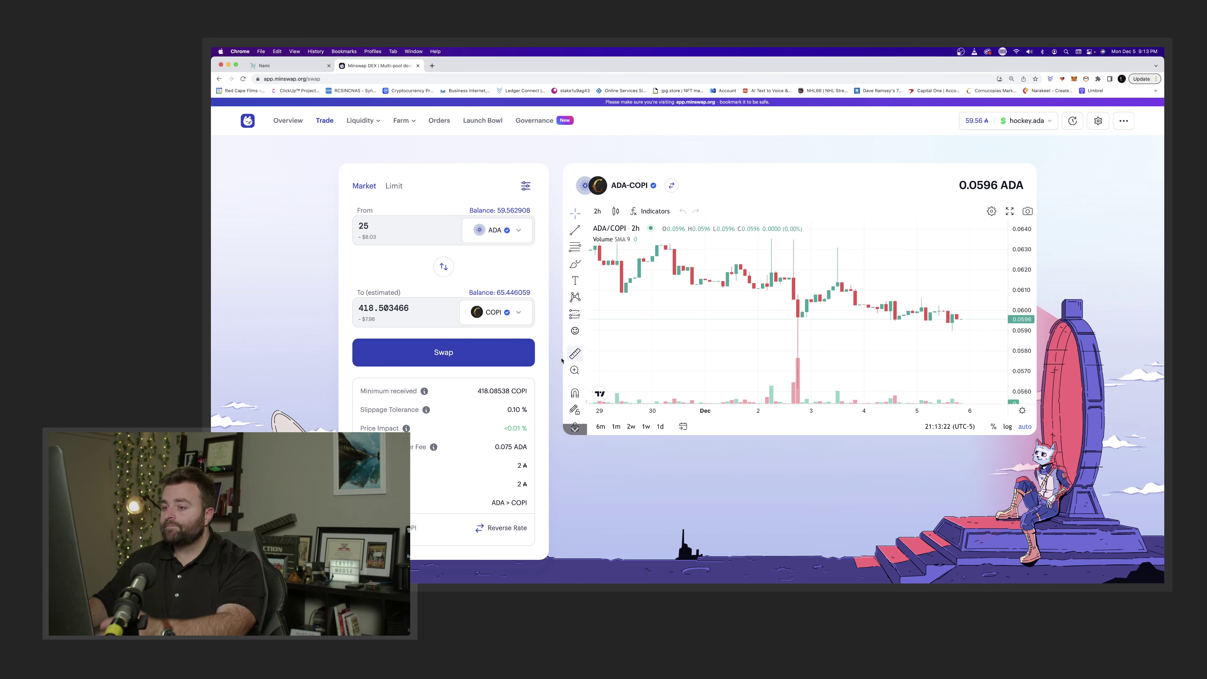
left_click(484, 356)
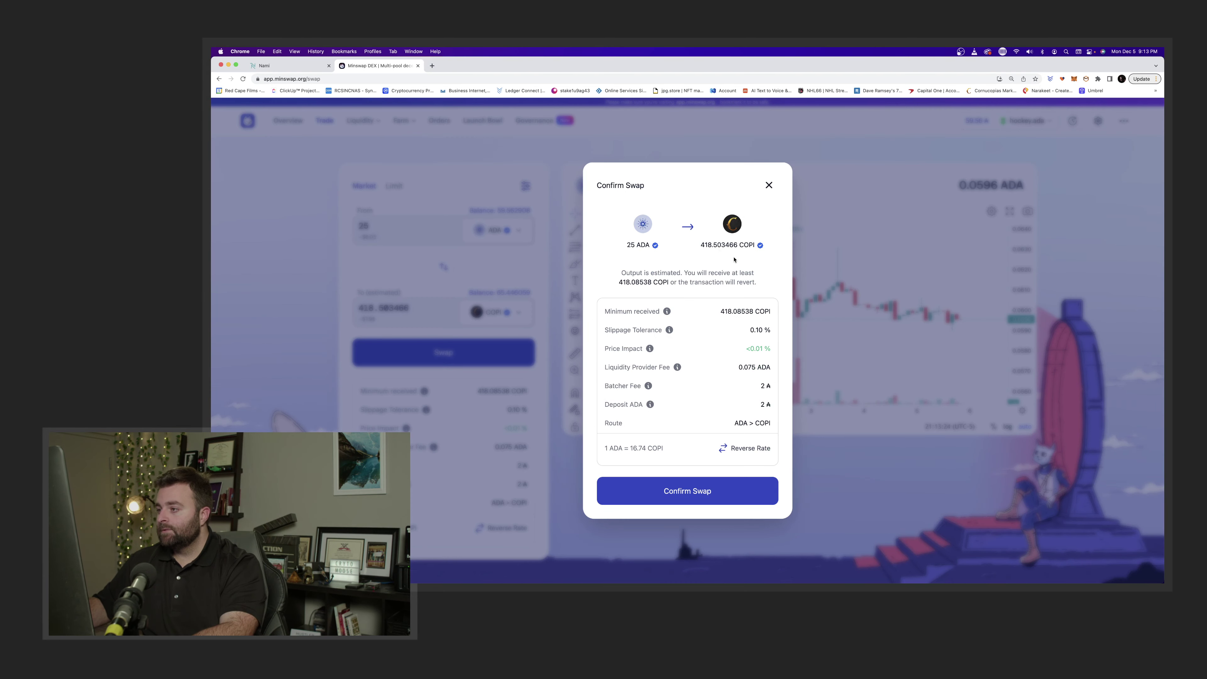
Confirm the 25 ADA to COPI swap and sign it in Nami with the wallet password
left_click(693, 497)
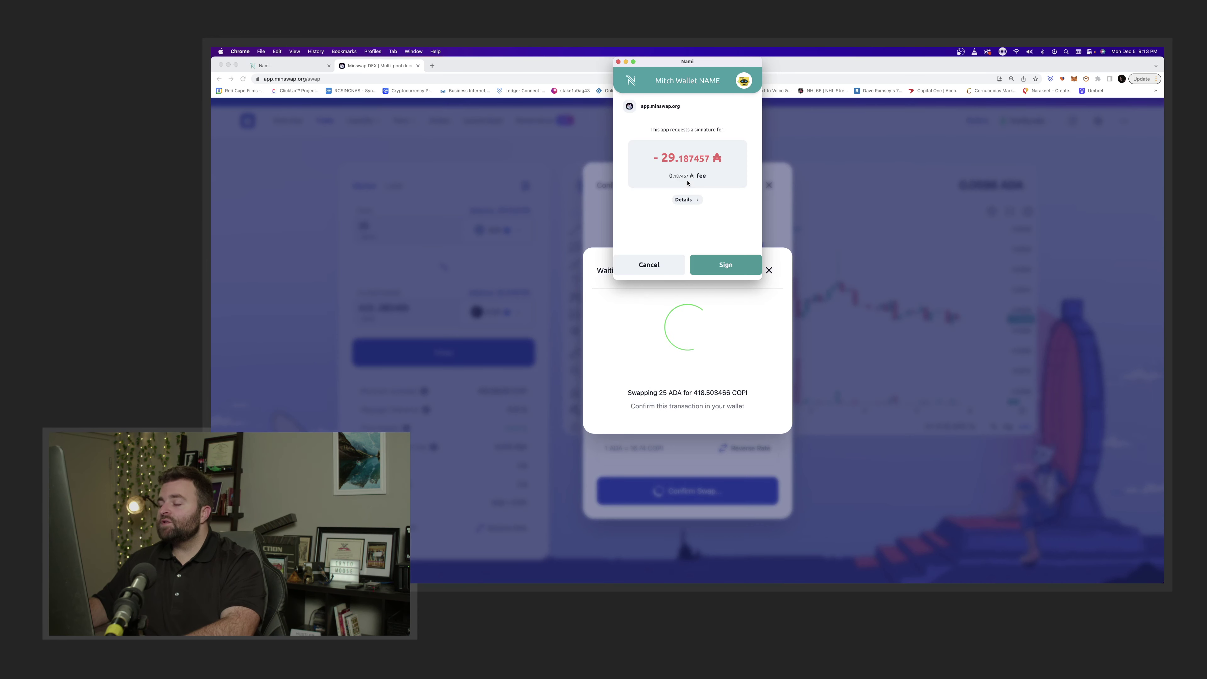
left_click(726, 264)
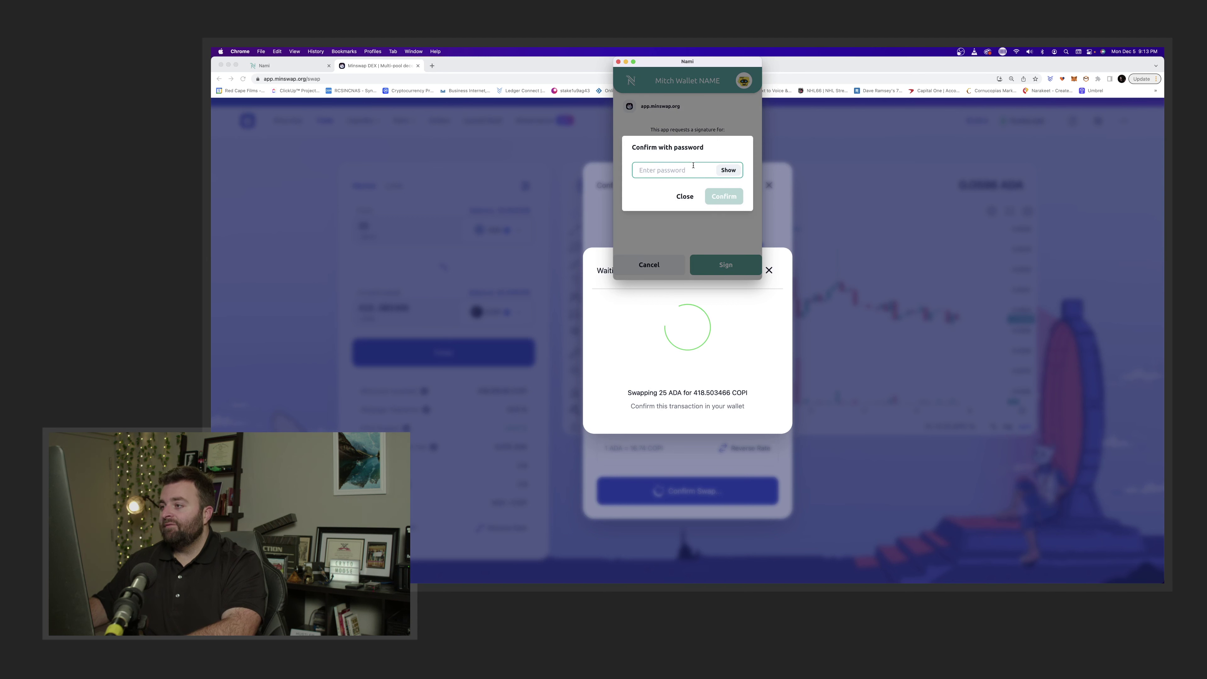
type("••••••")
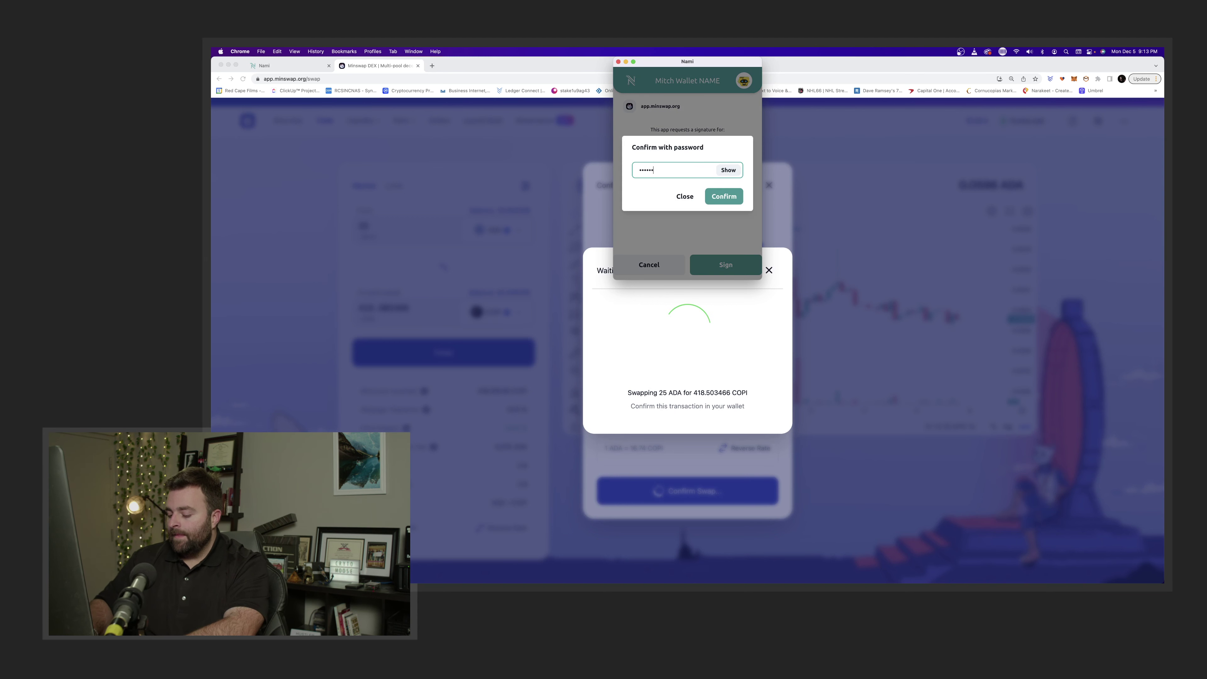
type("••••")
key("Return")
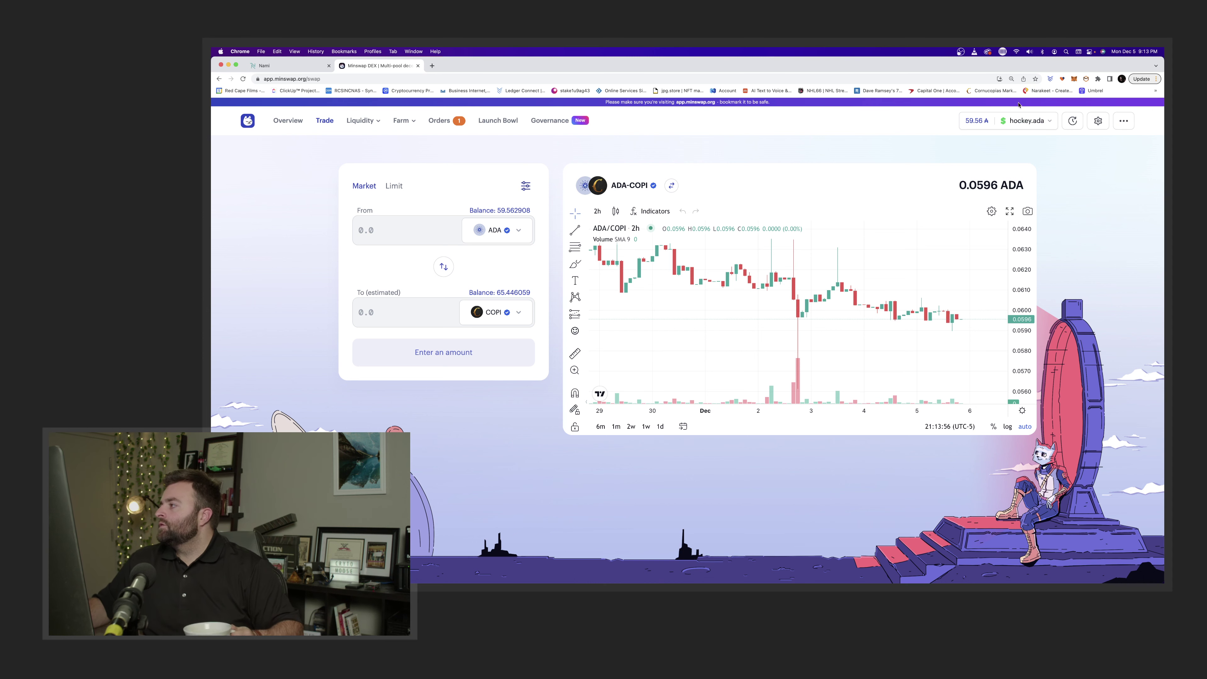
In Nami, open Cornucopias Token history and view the −29 ADA transaction on Cardanoscan
left_click(1098, 79)
left_click(1093, 155)
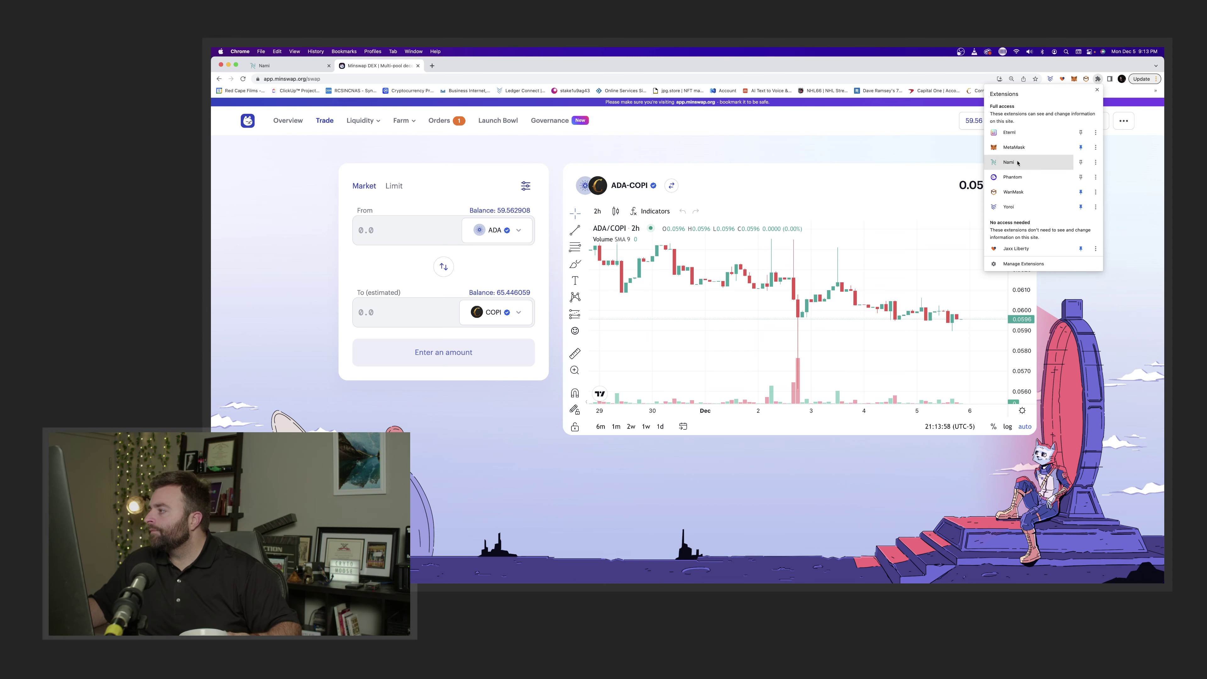
left_click(1086, 79)
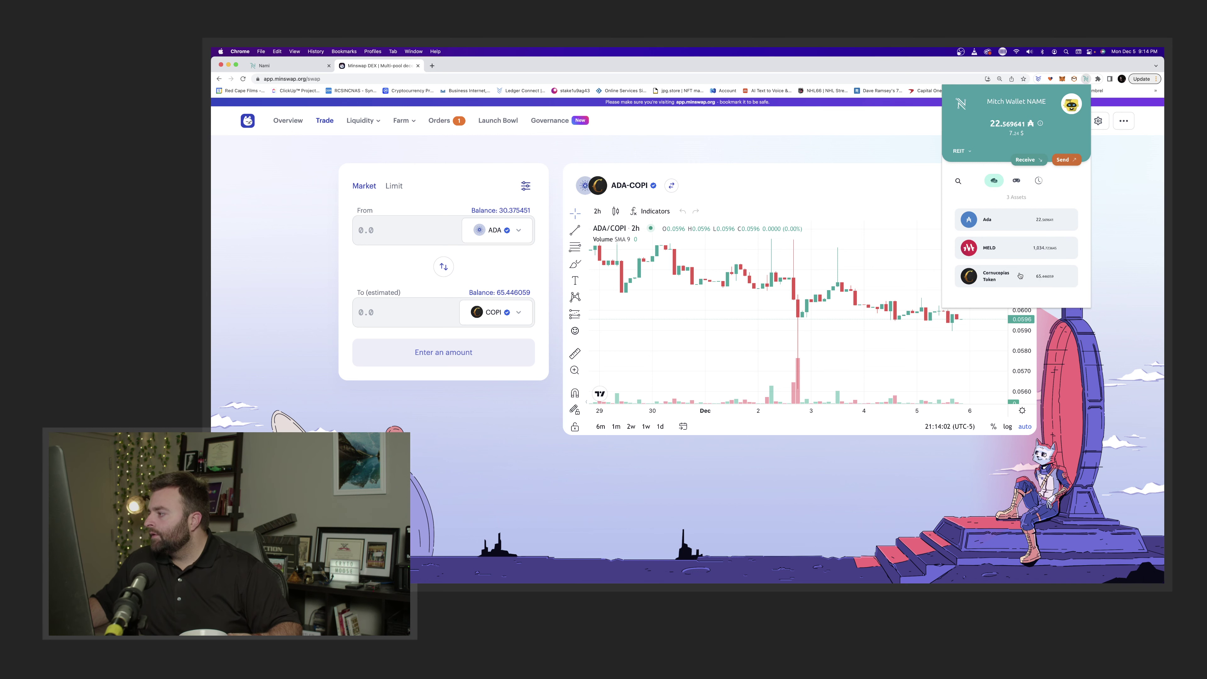
left_click(1018, 279)
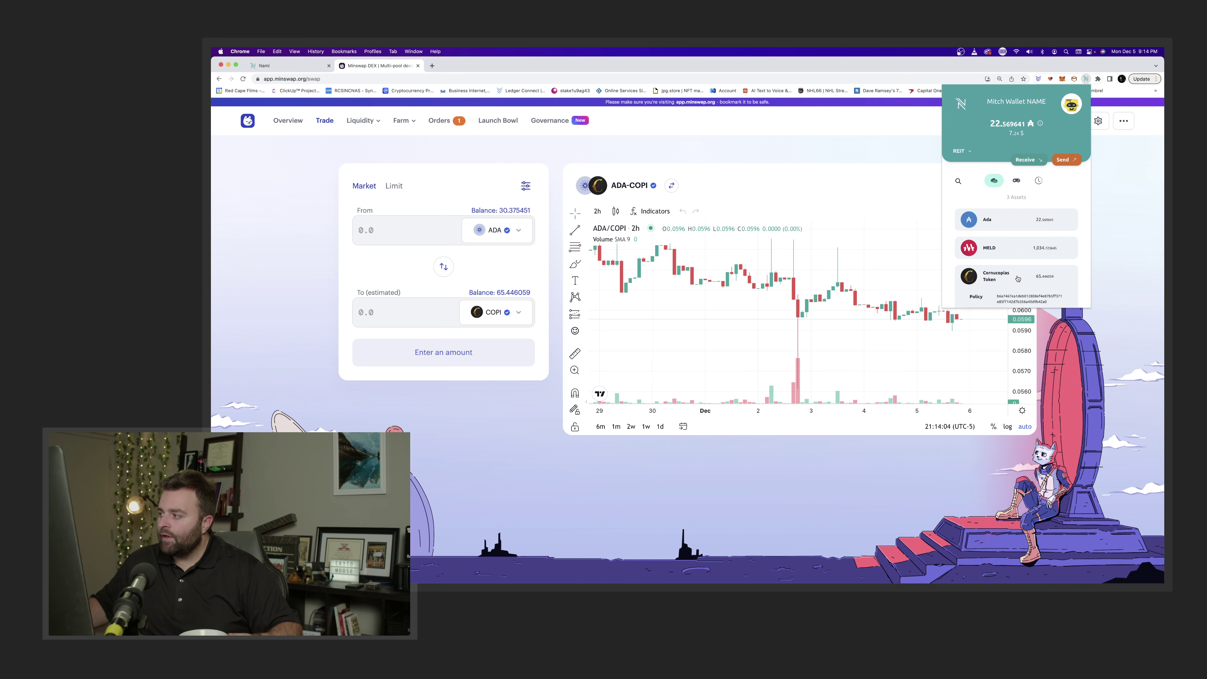
left_click(1039, 186)
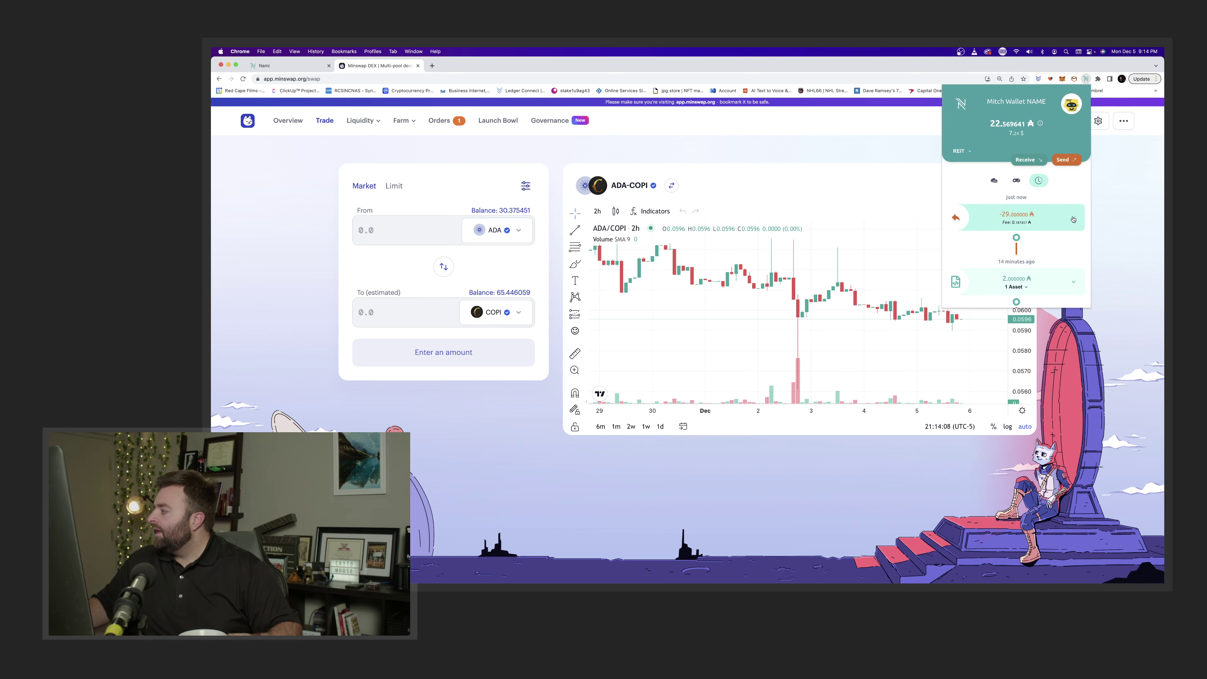
left_click(1074, 219)
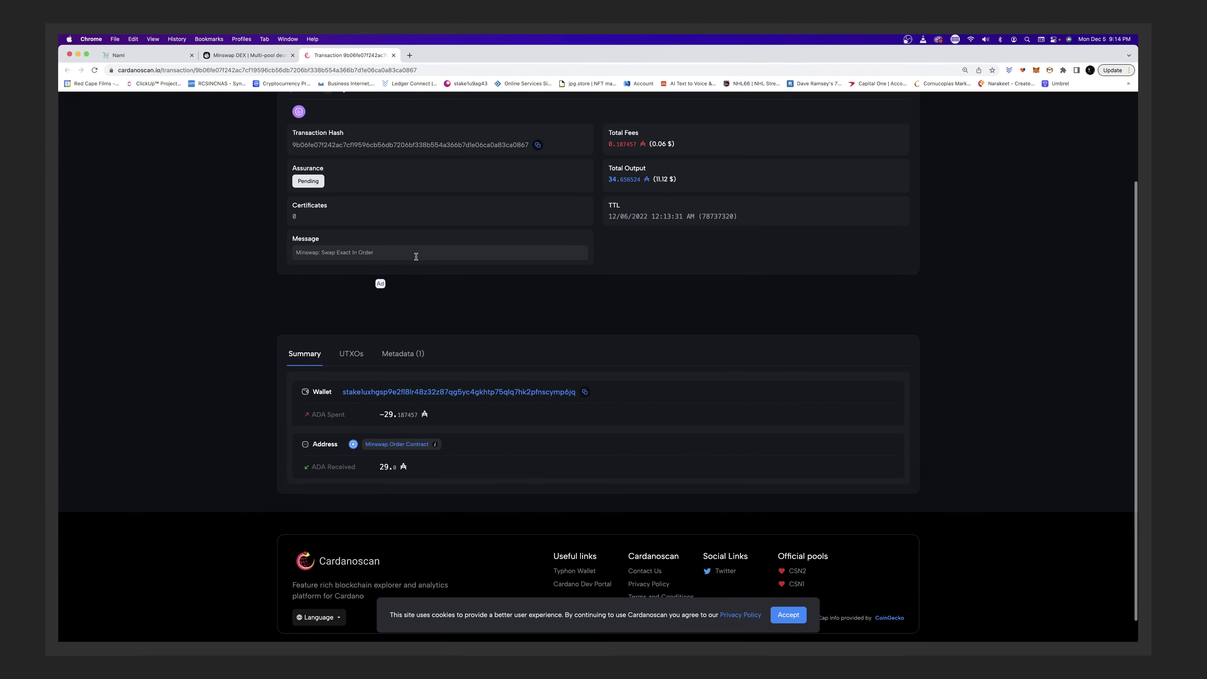
Review the pending transaction, then confirm in Nami the new 32.375451 ADA and 483.949525 COPI balances
scroll(416, 255, "up", 3)
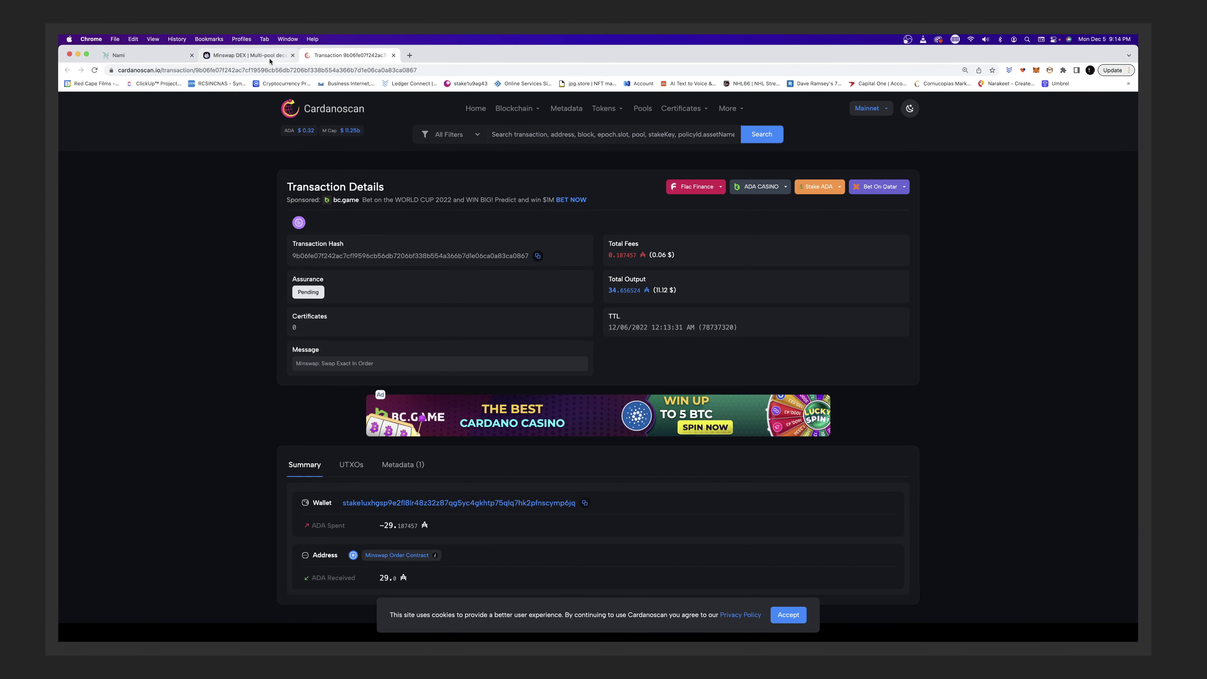
left_click(247, 55)
left_click(1065, 70)
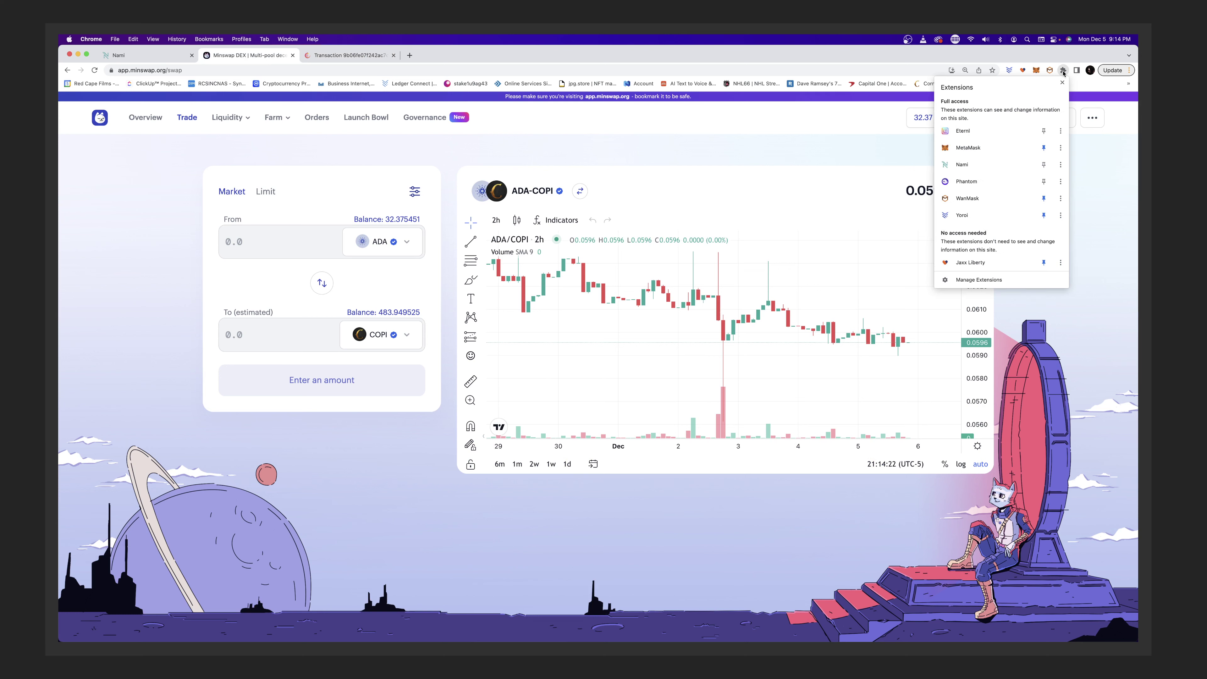
left_click(1049, 165)
left_click(795, 150)
left_click(1050, 70)
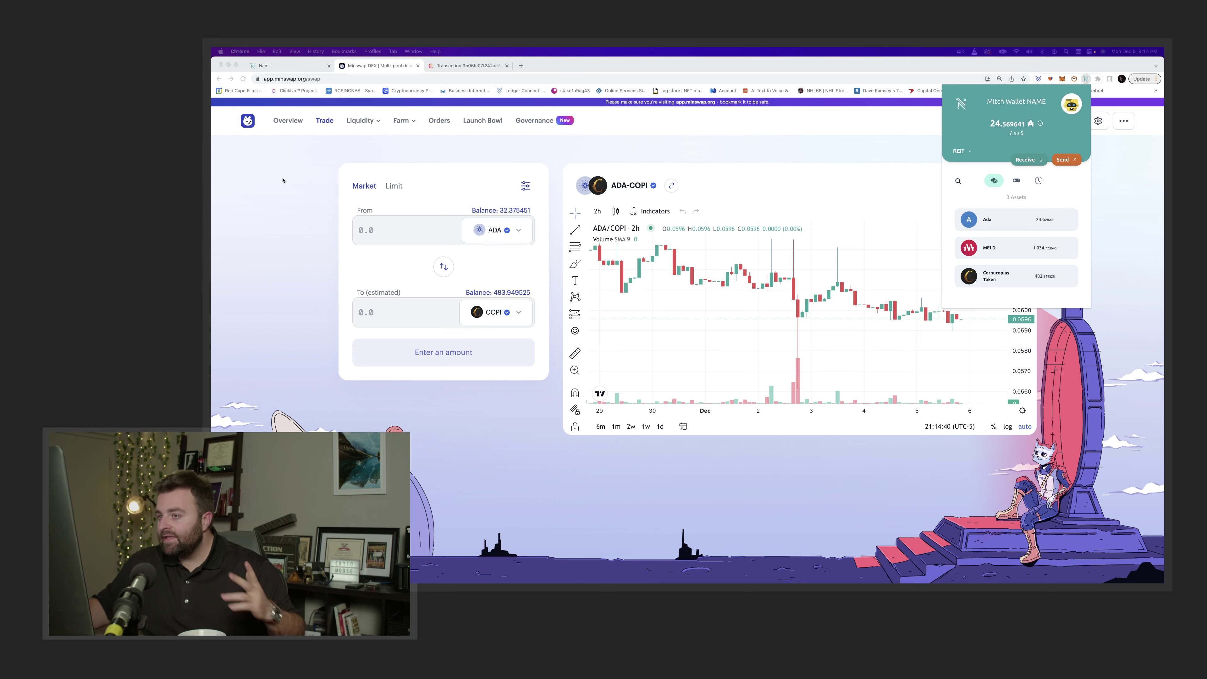
left_click(459, 285)
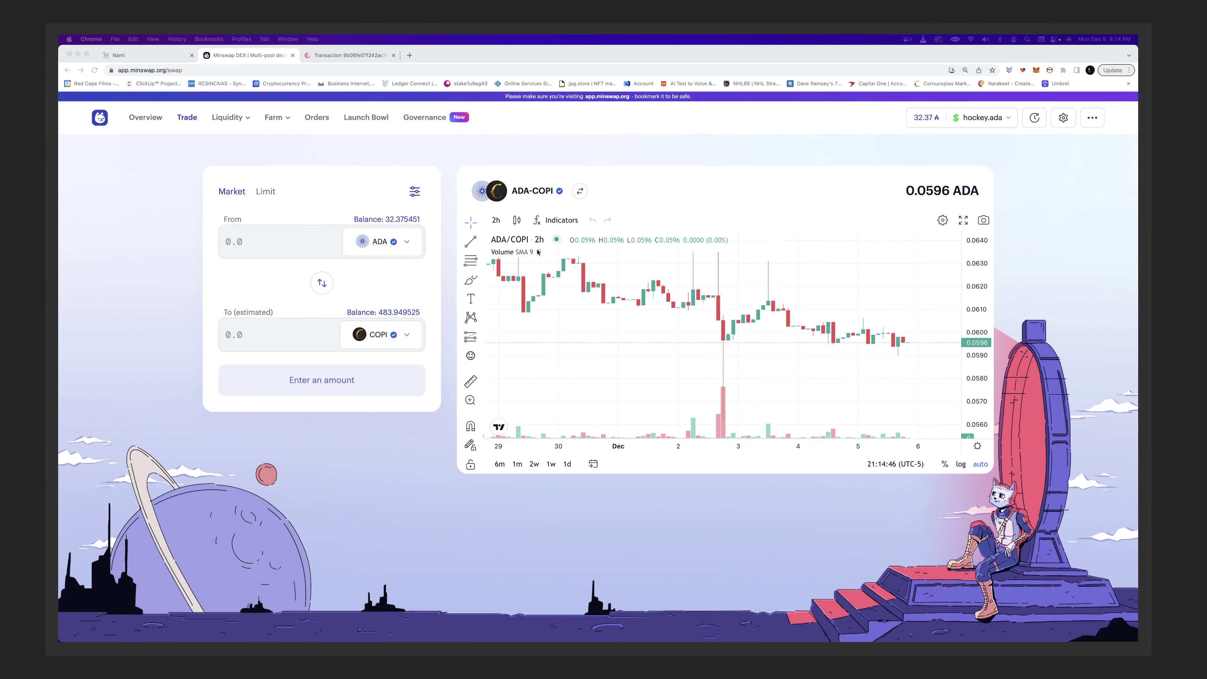
Change the token to receive from COPI to WMT
left_click(402, 338)
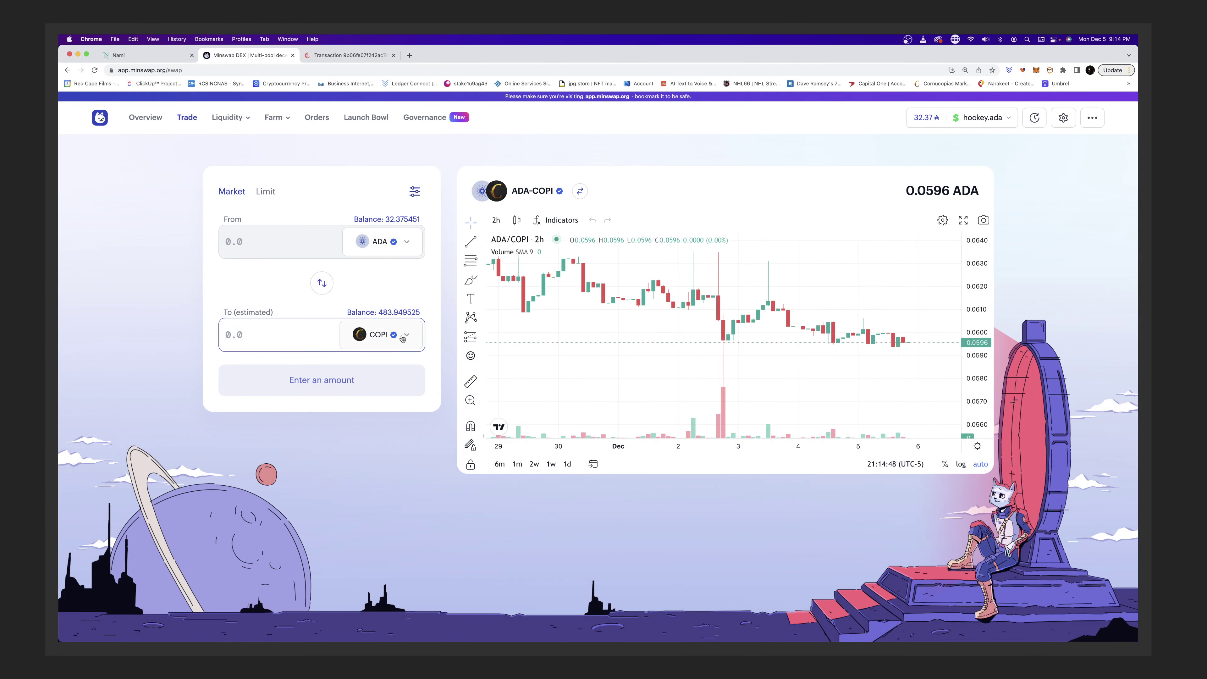
left_click(384, 337)
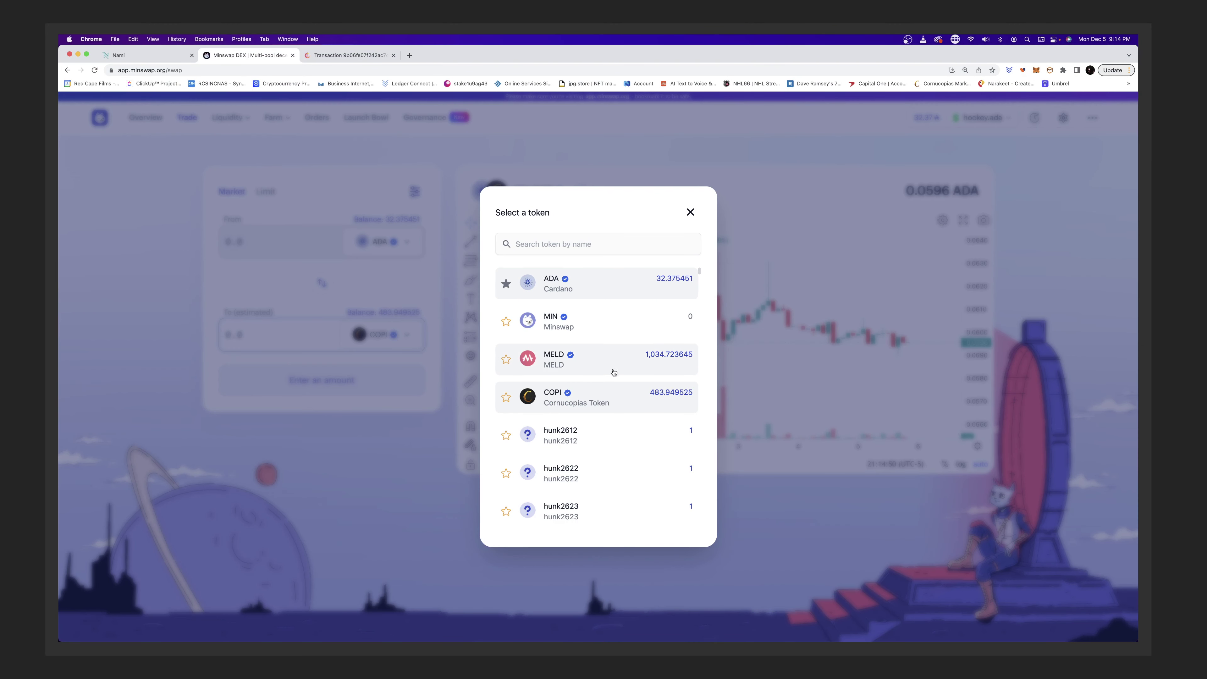
scroll(615, 374, "down", 10)
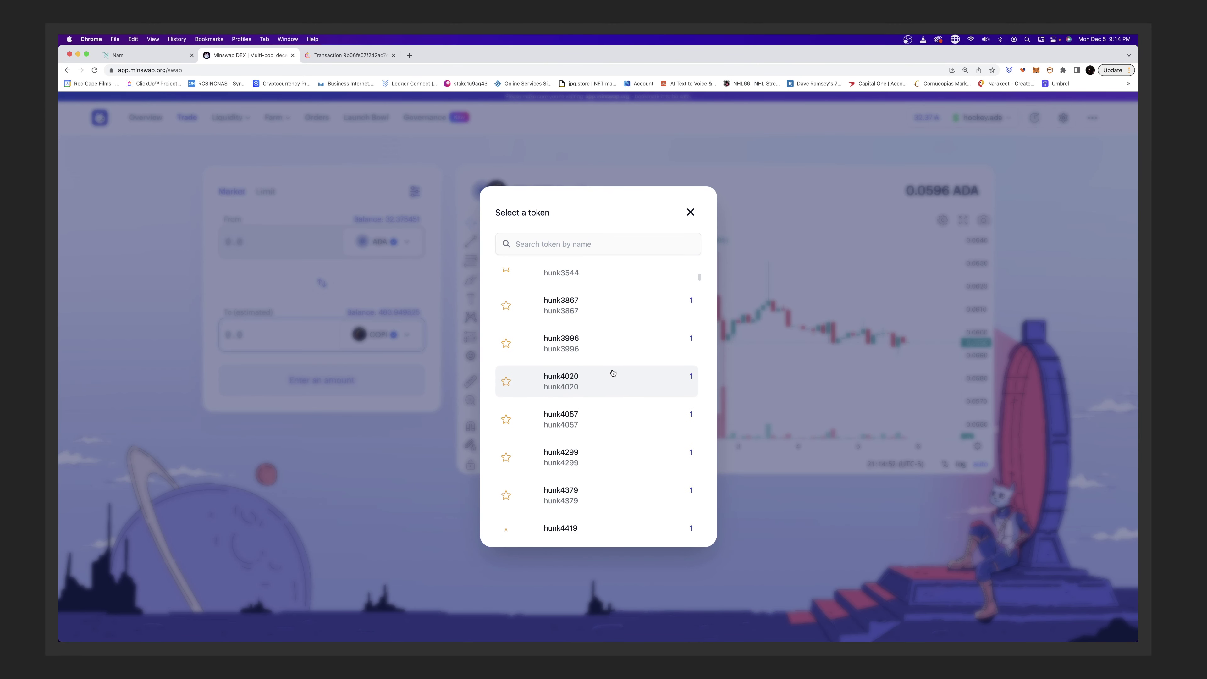
scroll(612, 373, "down", 10)
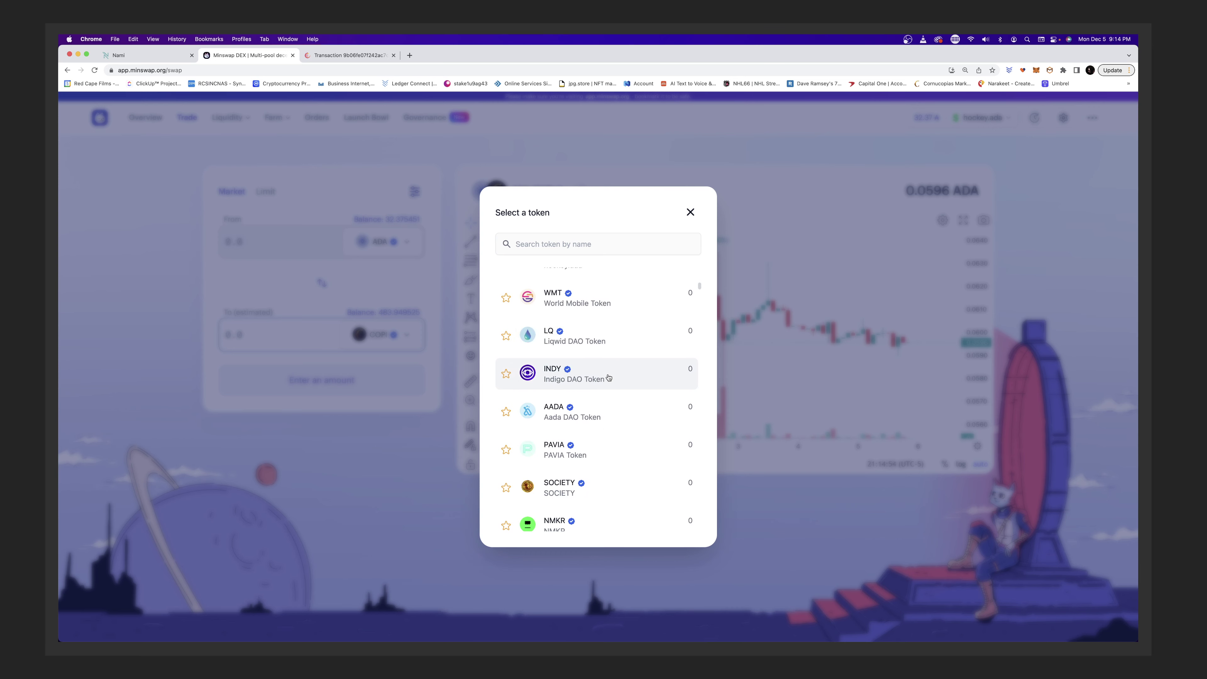
left_click(600, 305)
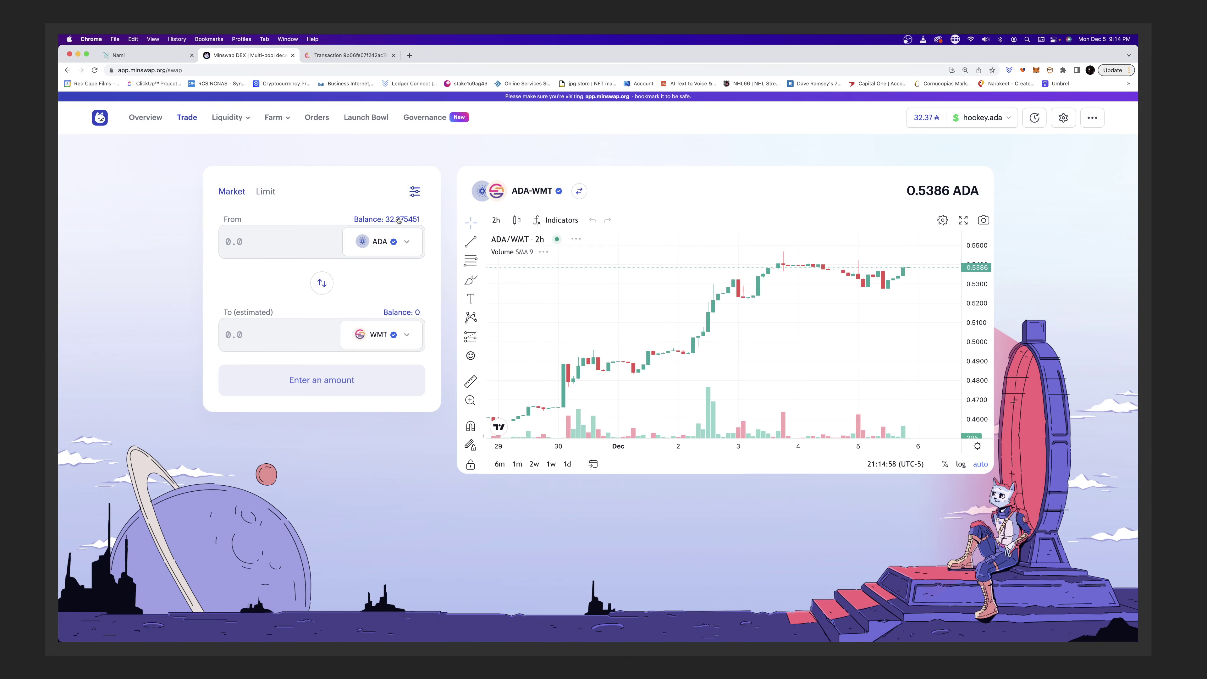
Set the ADA amount to 20, giving an estimated 37.024198 WMT
left_click(274, 241)
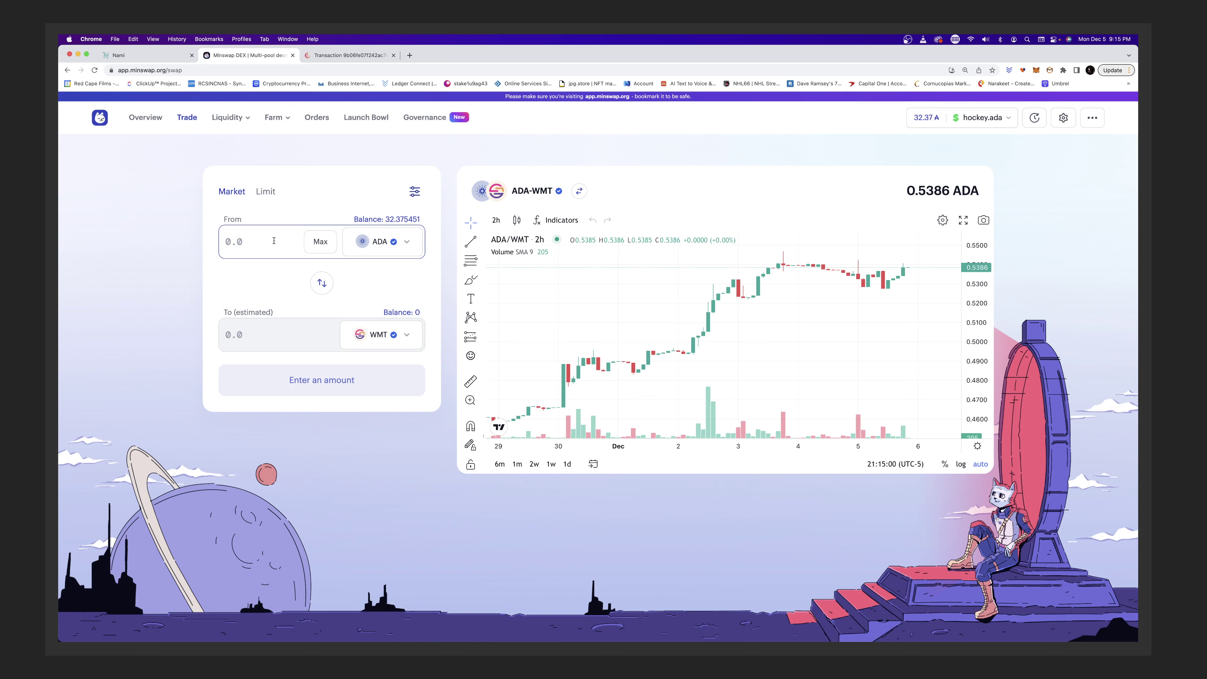
left_click(316, 241)
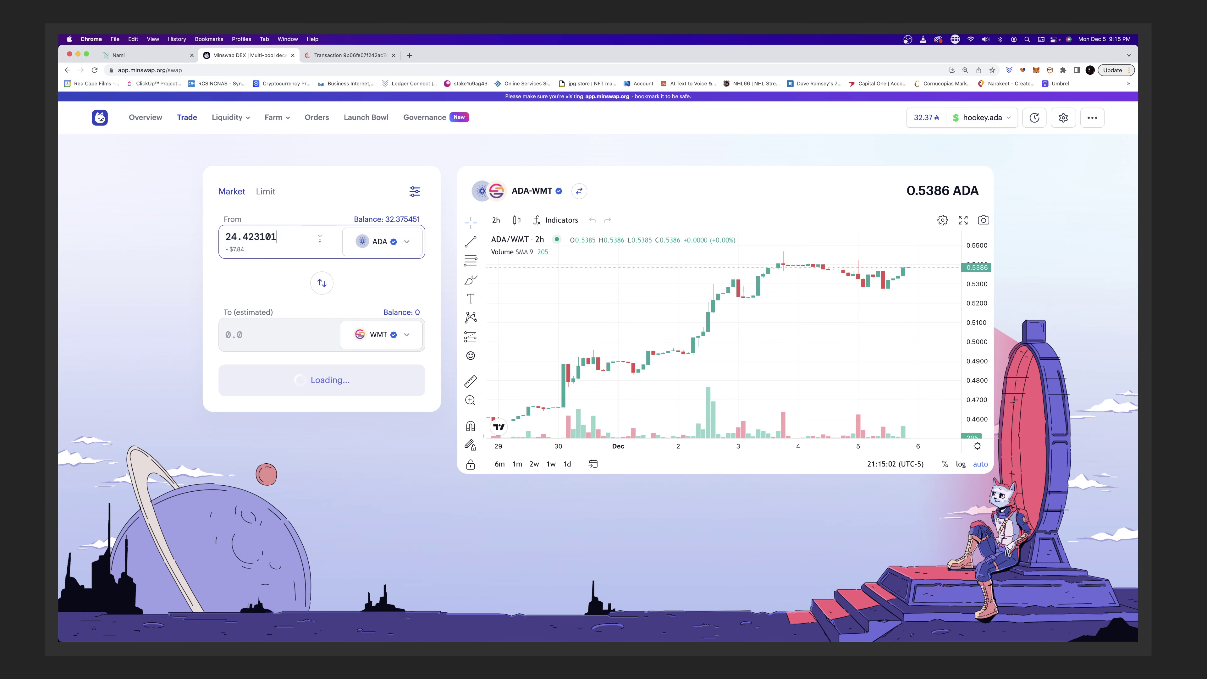
left_click_drag(277, 237, 175, 233)
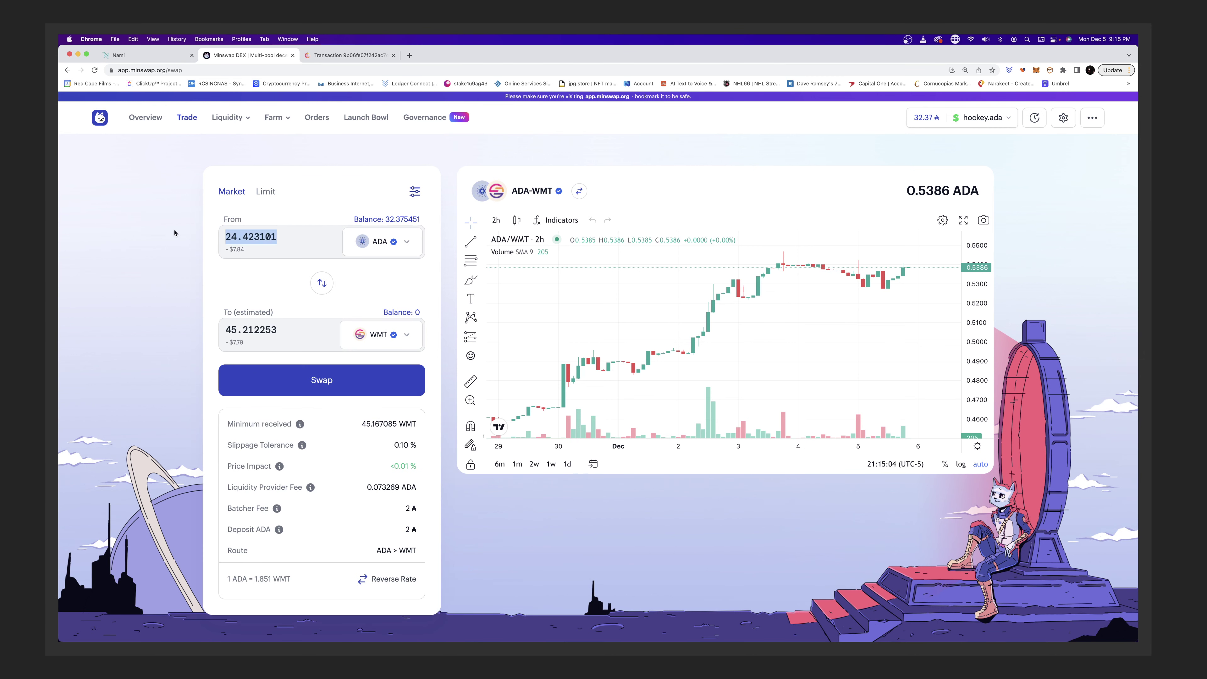
type("20")
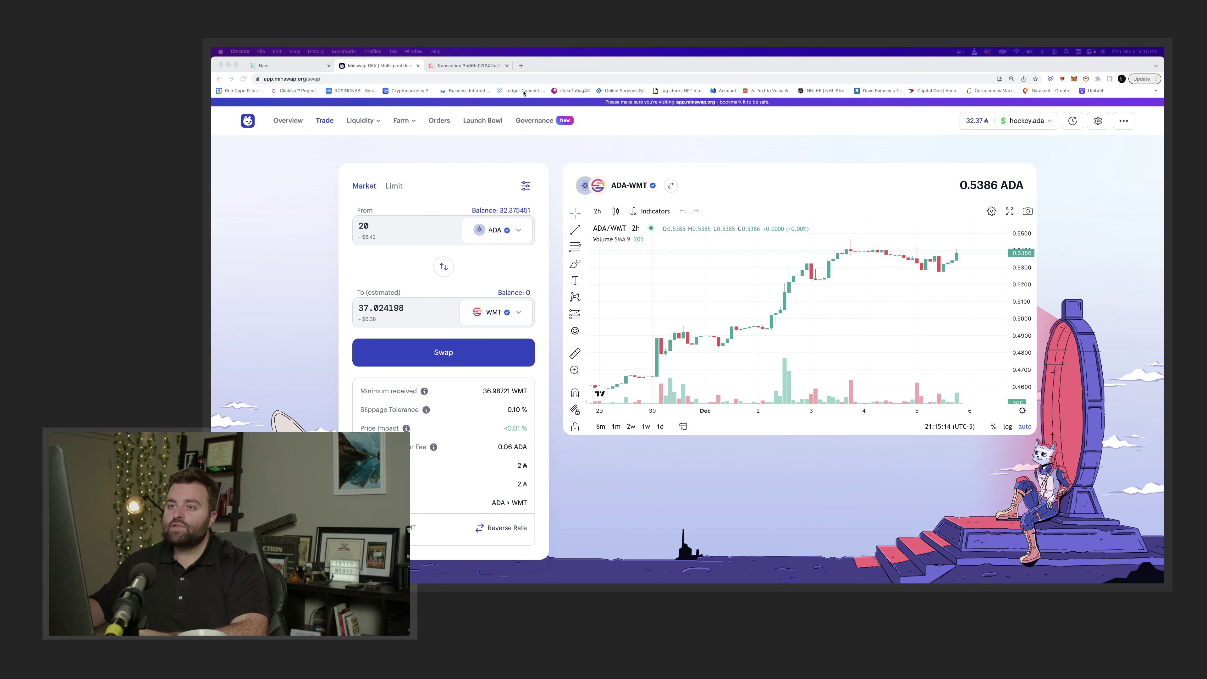
Return to Minswap's Overview page with Add Liquidity and Zap-In options
left_click(287, 123)
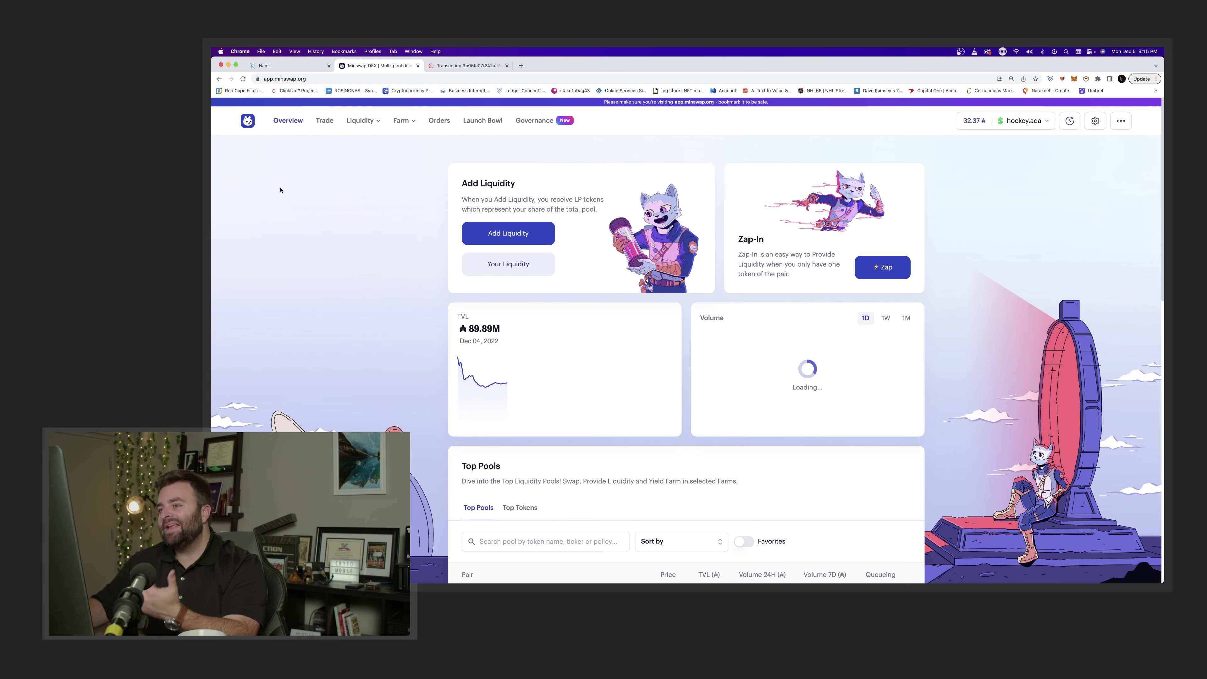